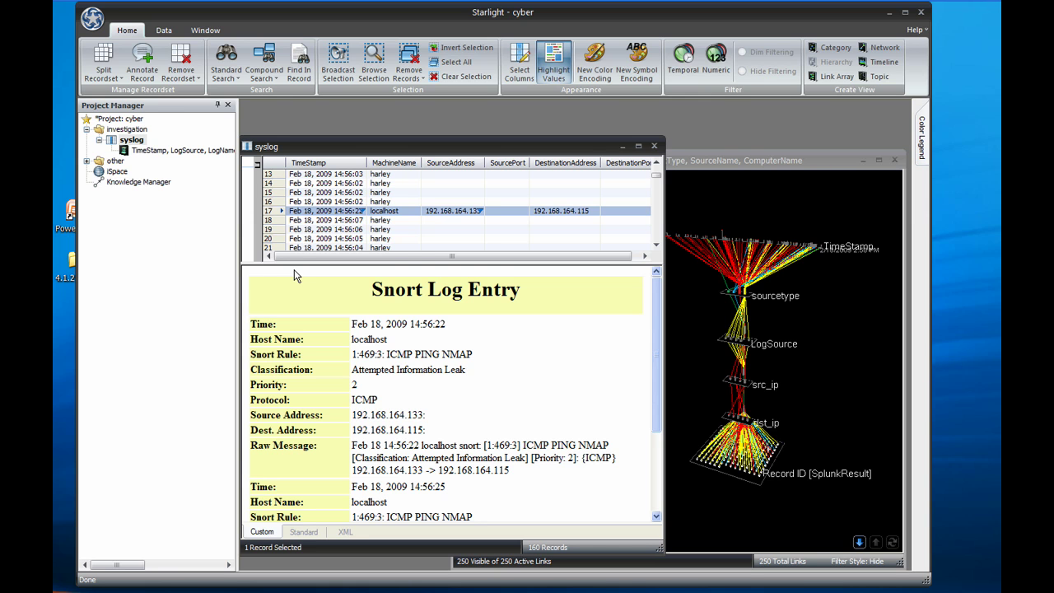
Search the syslog records for 'event log started'
left_click(234, 80)
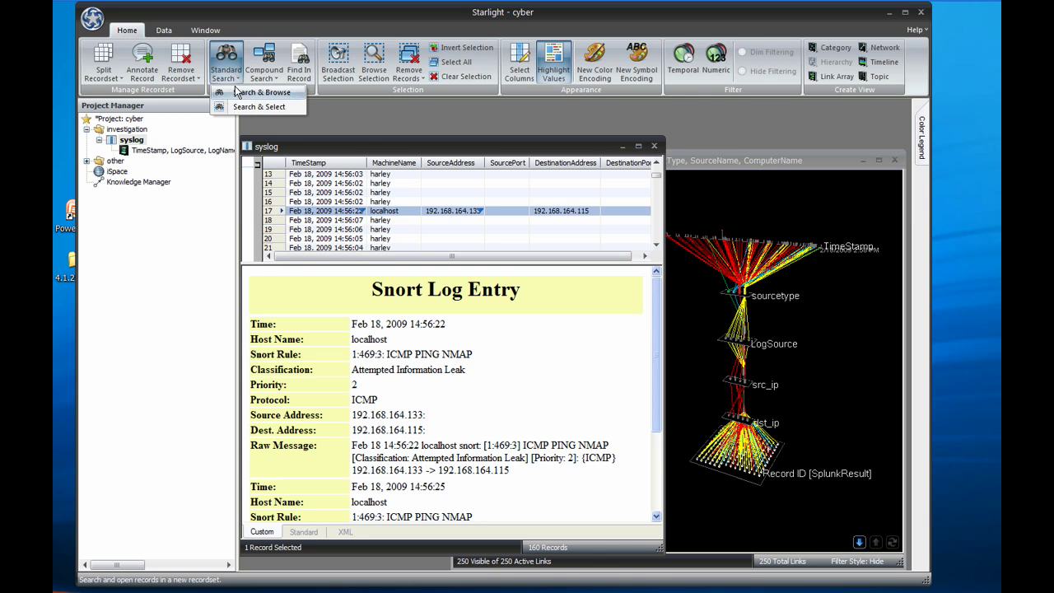
left_click(236, 95)
type("even")
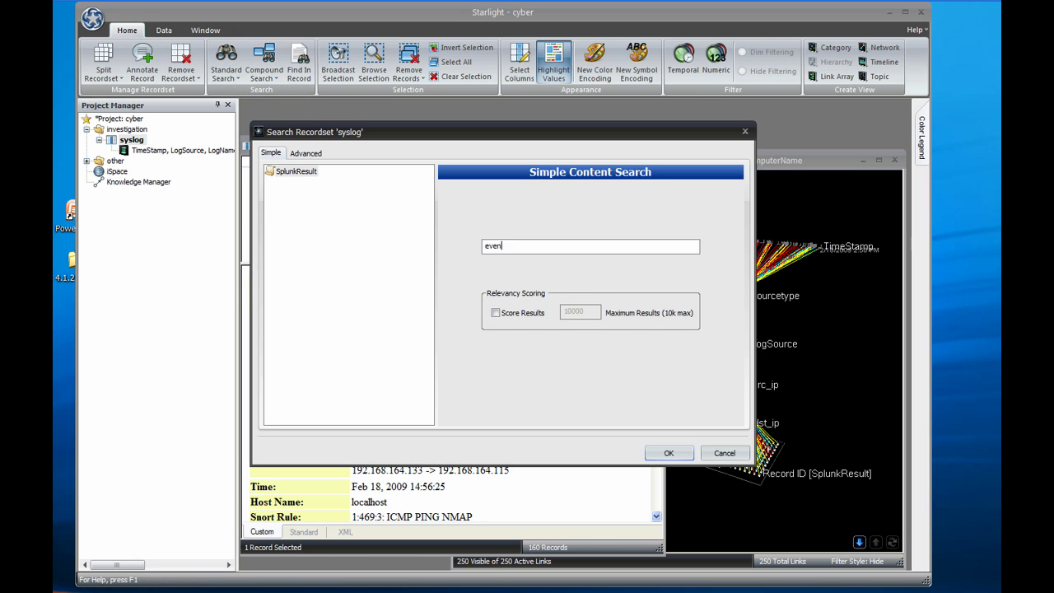
type("t log started")
key("Return")
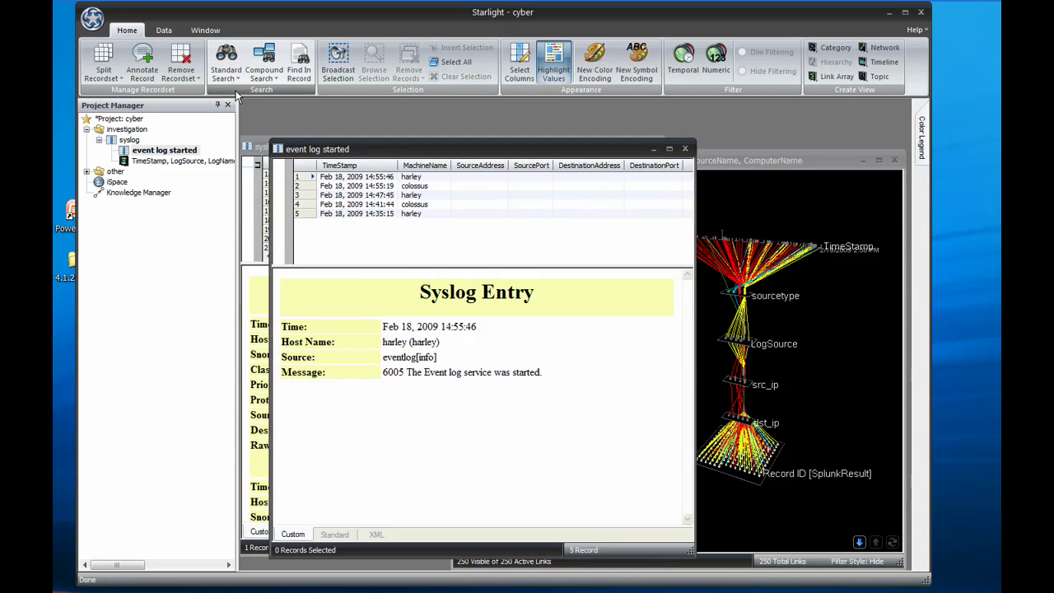
Sort the results by TimeStamp, open the earliest record, and mark its IP 192.168.164.133
left_click(368, 165)
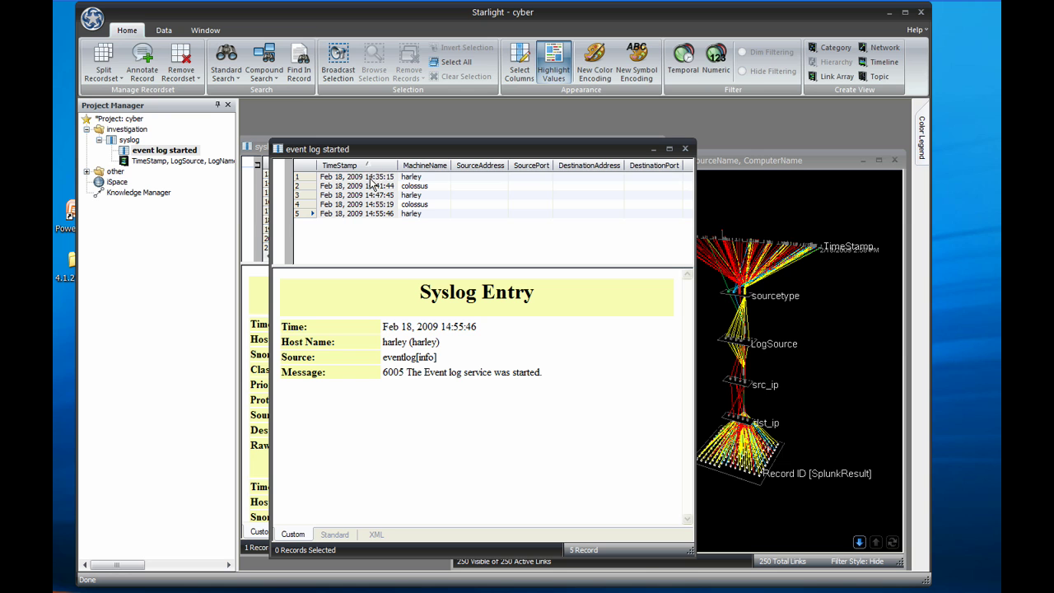
left_click(372, 177)
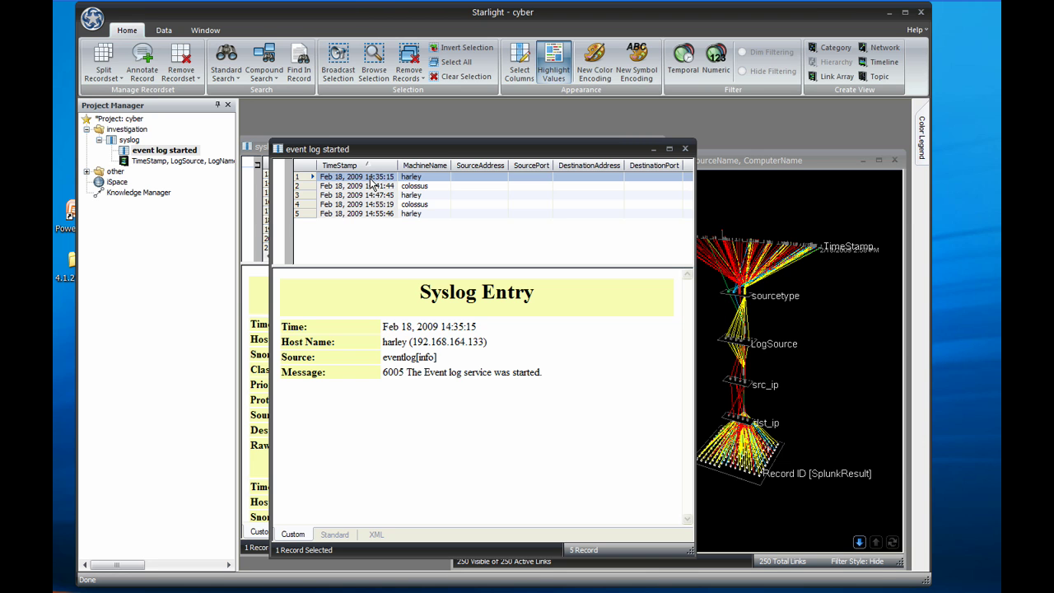
left_click_drag(411, 341, 482, 344)
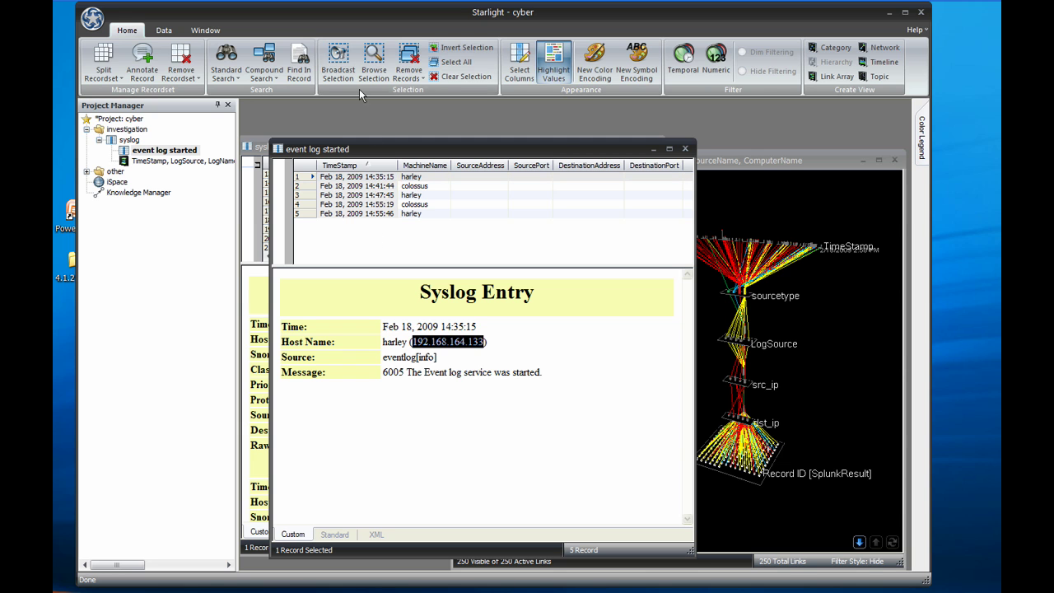
Run a TCP Trace Query with destination address 192.168.164.133
left_click(164, 29)
left_click(430, 64)
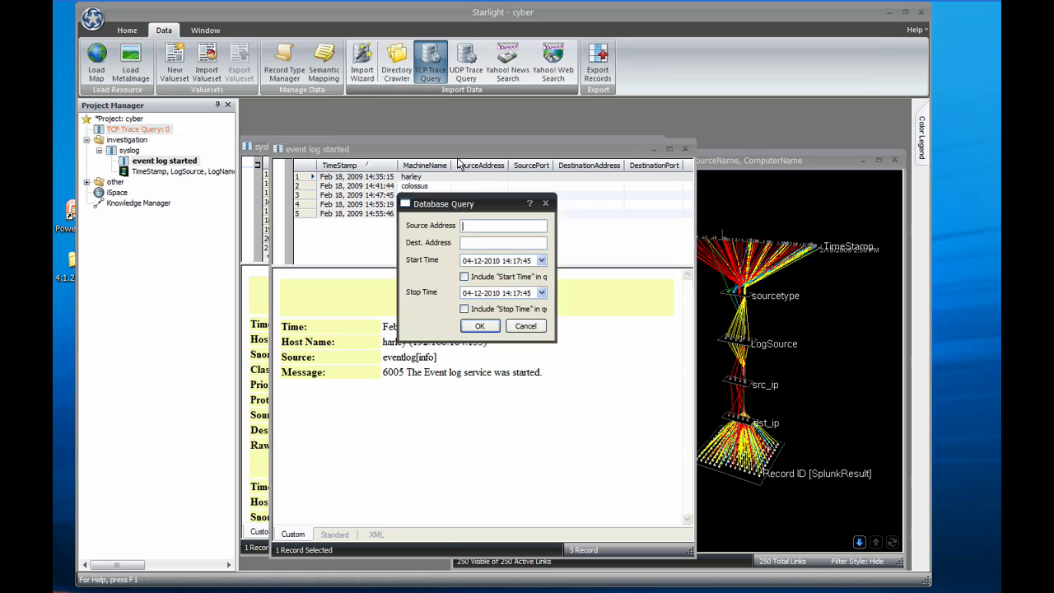
left_click(475, 242)
type("192.168.164.133")
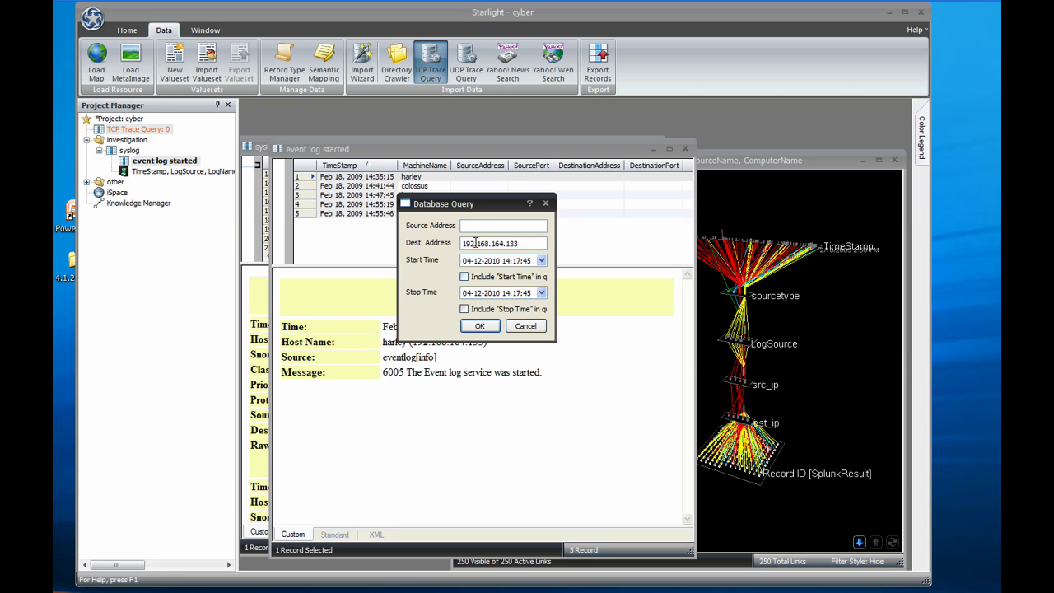
left_click(480, 326)
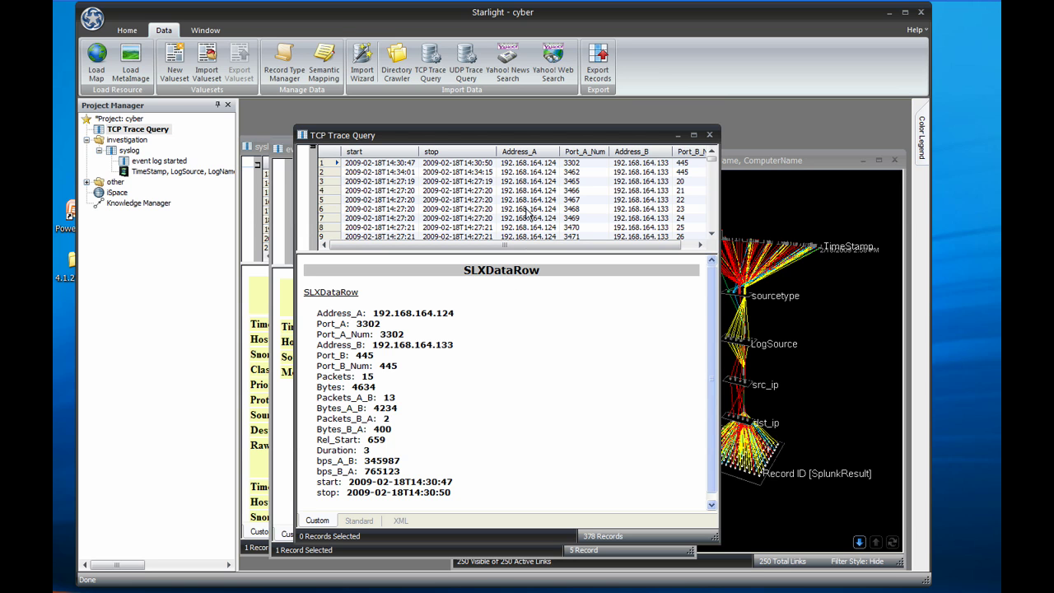
Open the TCP trace records' time filter, then close it again
scroll(548, 56, "up", 1)
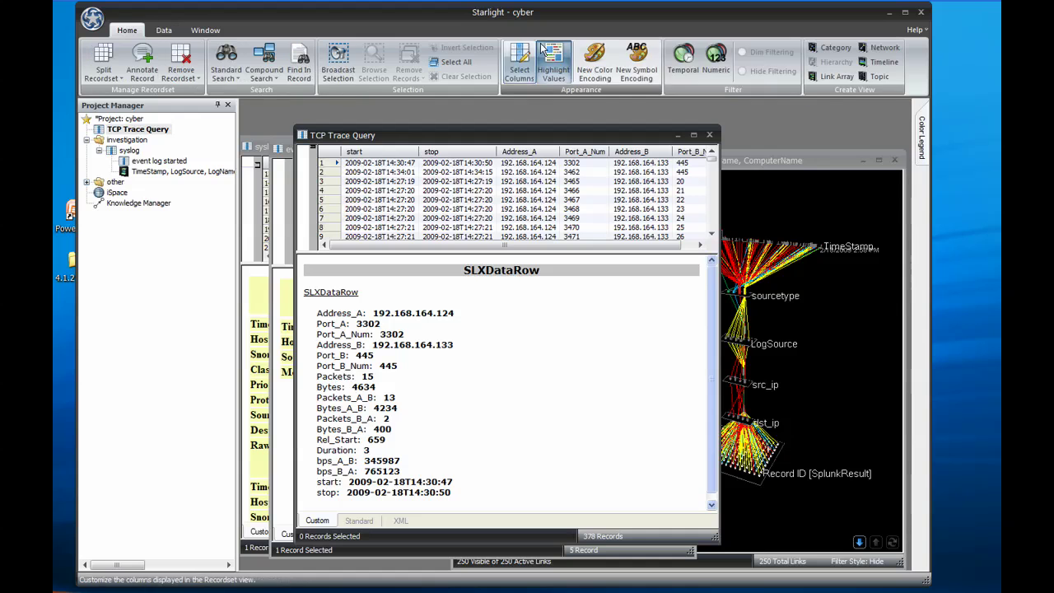
left_click(690, 70)
scroll(272, 180, "up", 5)
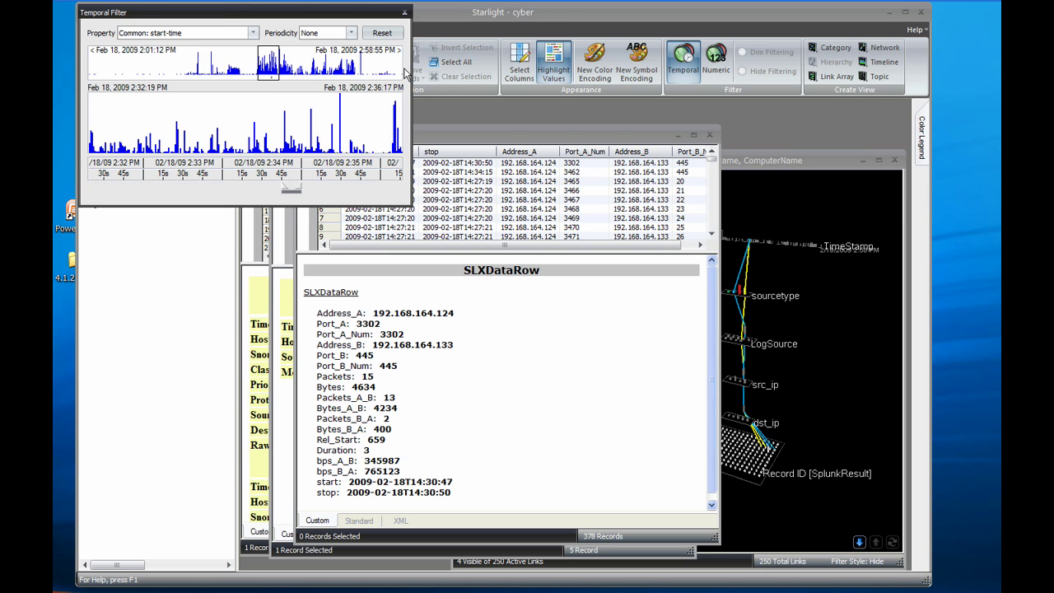
left_click(407, 12)
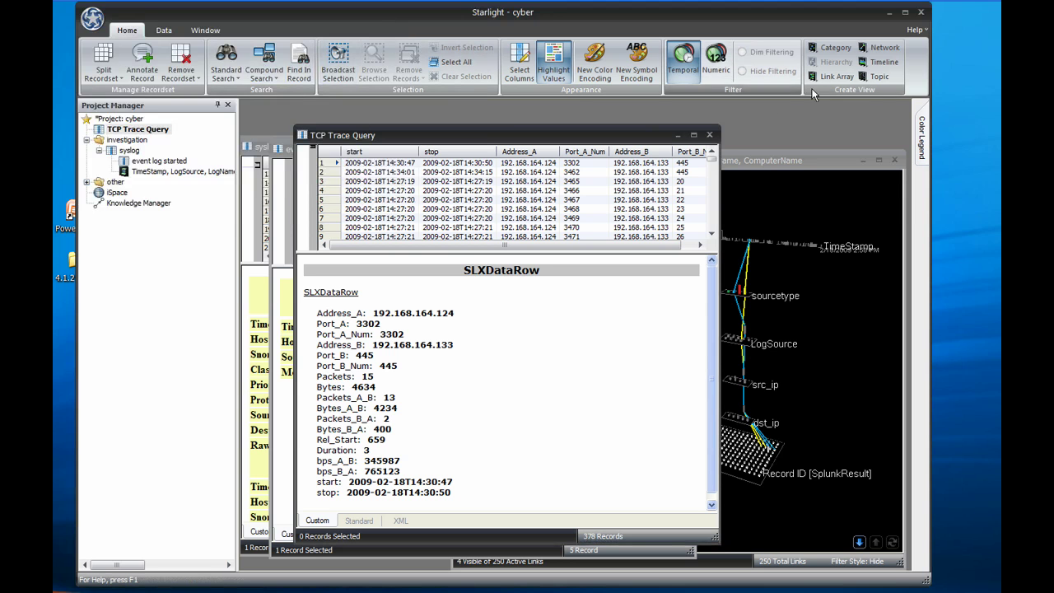
Build a 2D and 3D network view with an edge from Address_A to Address_B
left_click(883, 48)
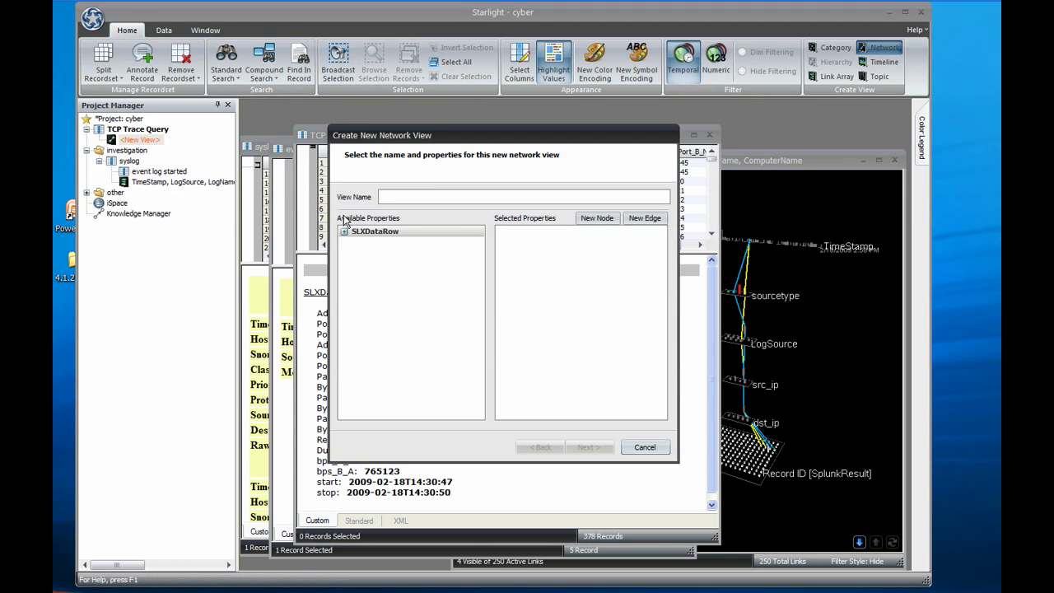
left_click(344, 231)
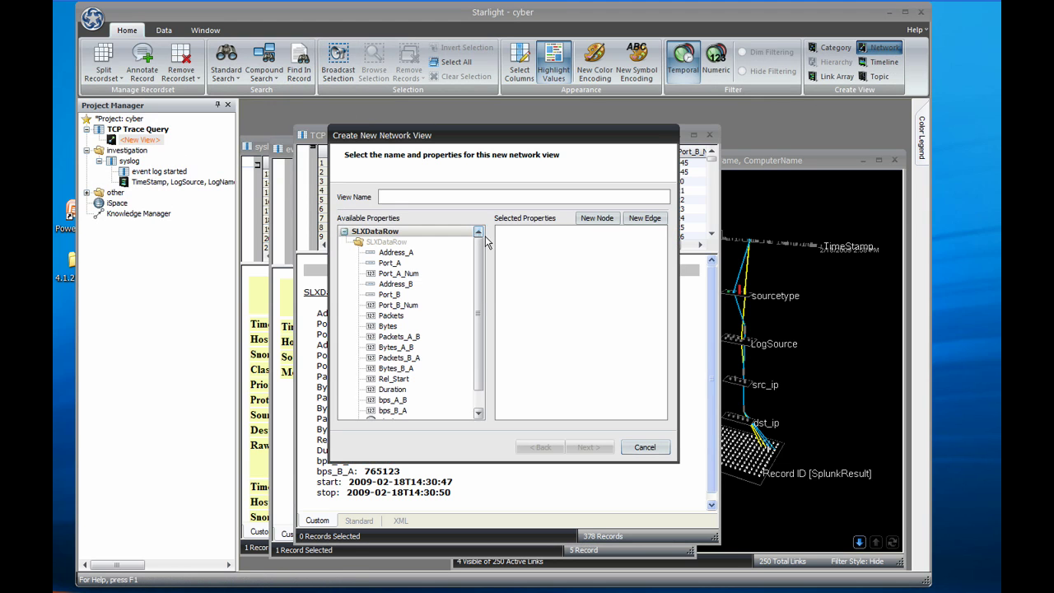
left_click(641, 219)
double_click(409, 253)
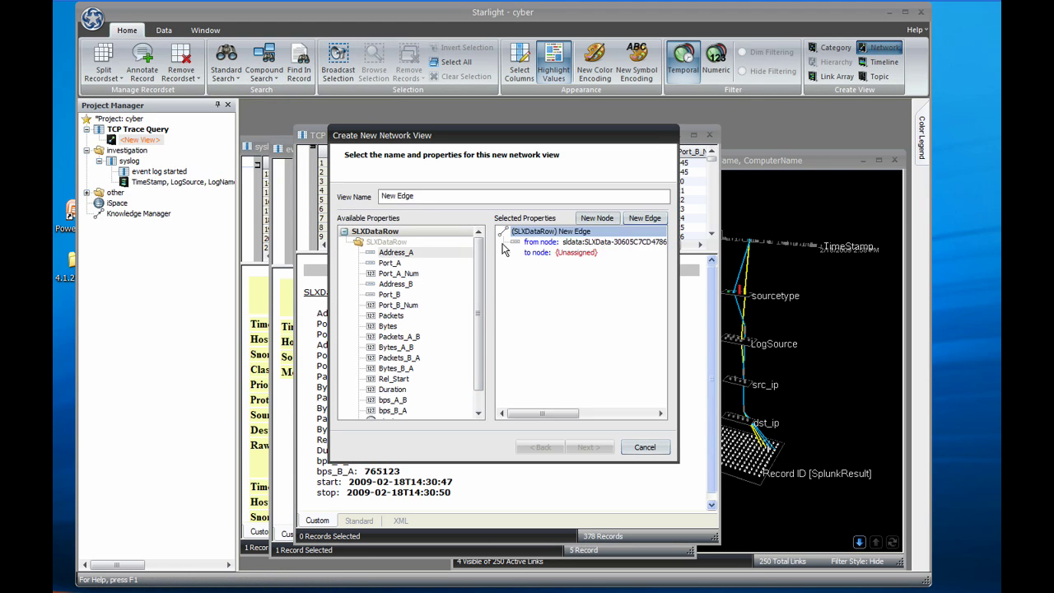
left_click_drag(401, 286, 583, 257)
left_click(588, 447)
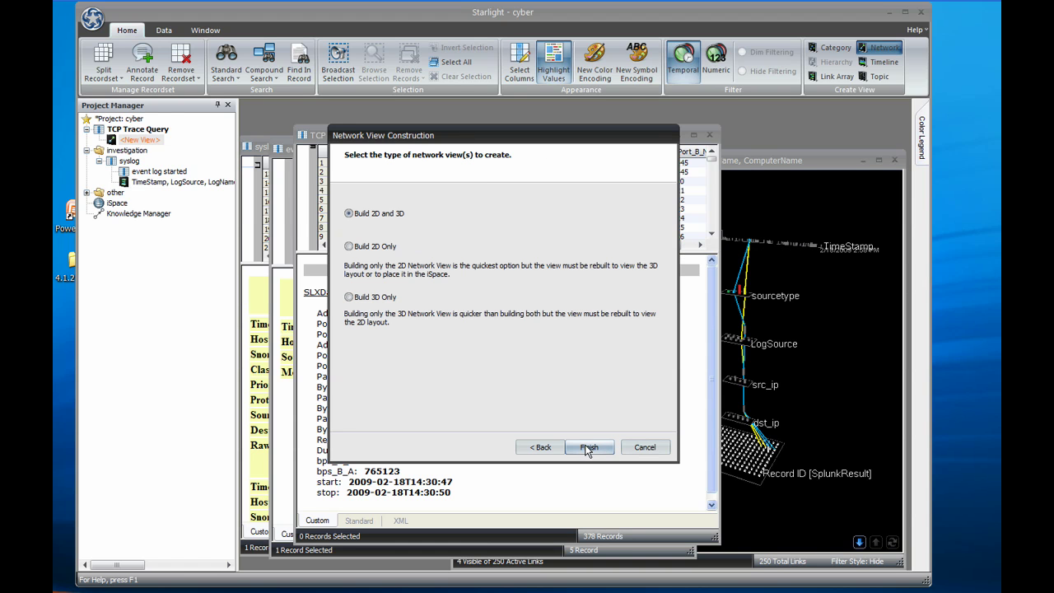
left_click(588, 448)
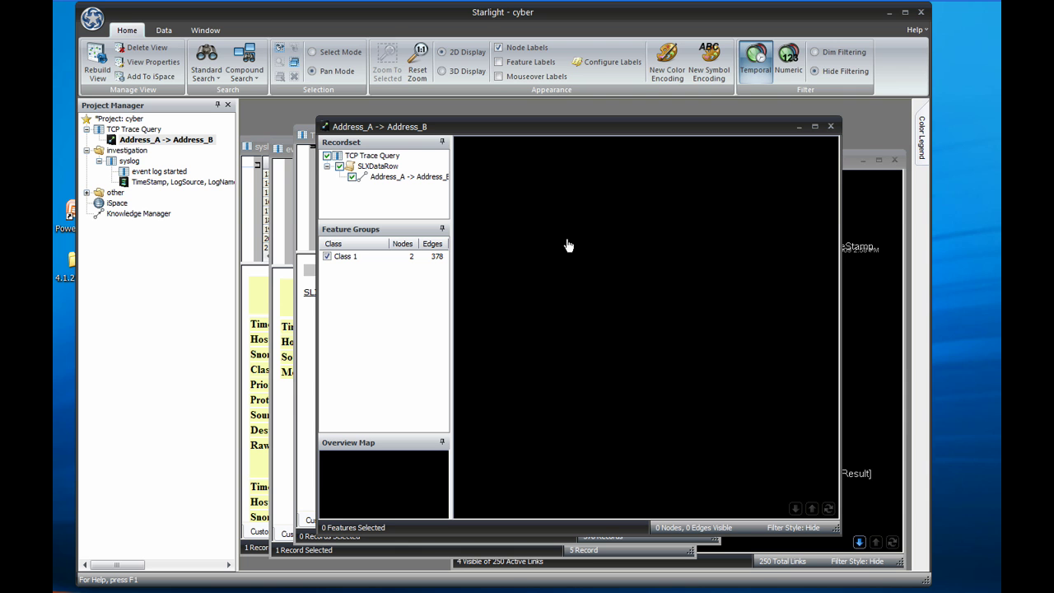
Widen the network's time range and inspect the record behind a link
left_click(756, 72)
left_click_drag(363, 191, 169, 176)
left_click(560, 309)
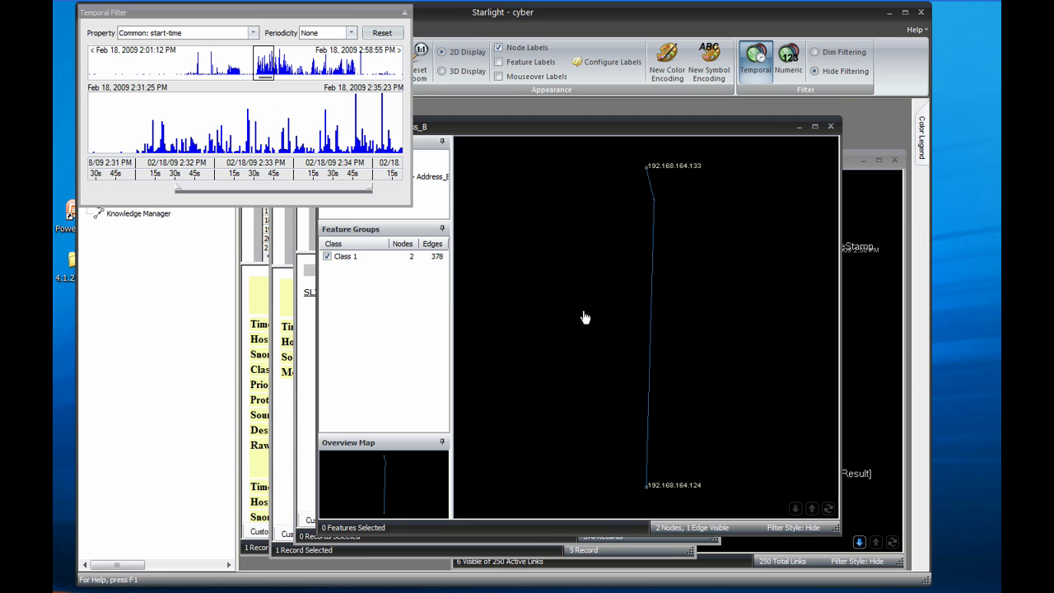
double_click(653, 305)
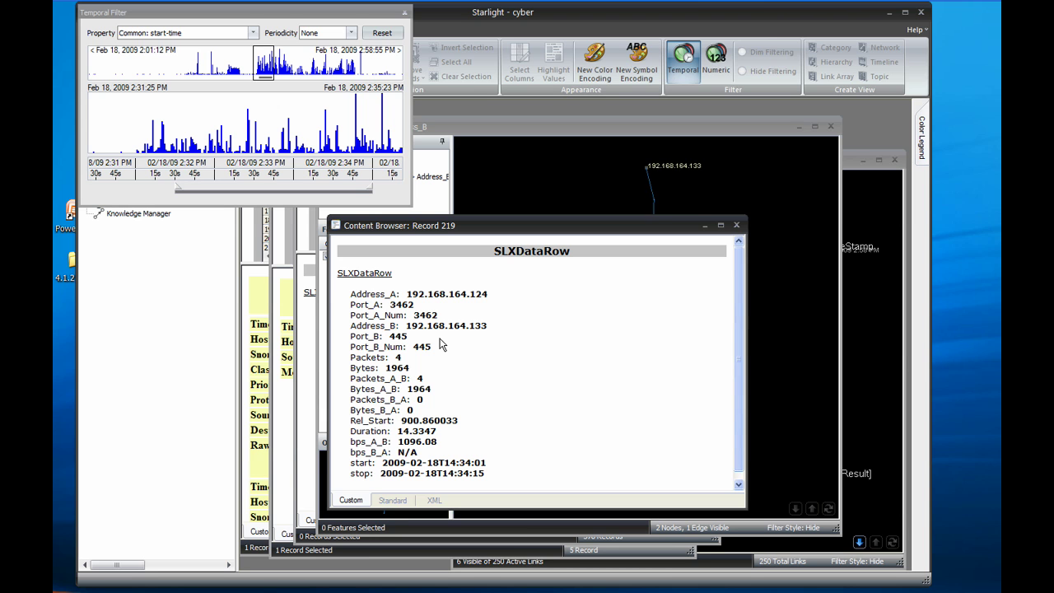
left_click(737, 224)
Extend the time range earlier to show all 378 edges, coloured by Port_B_Num
left_click(235, 179)
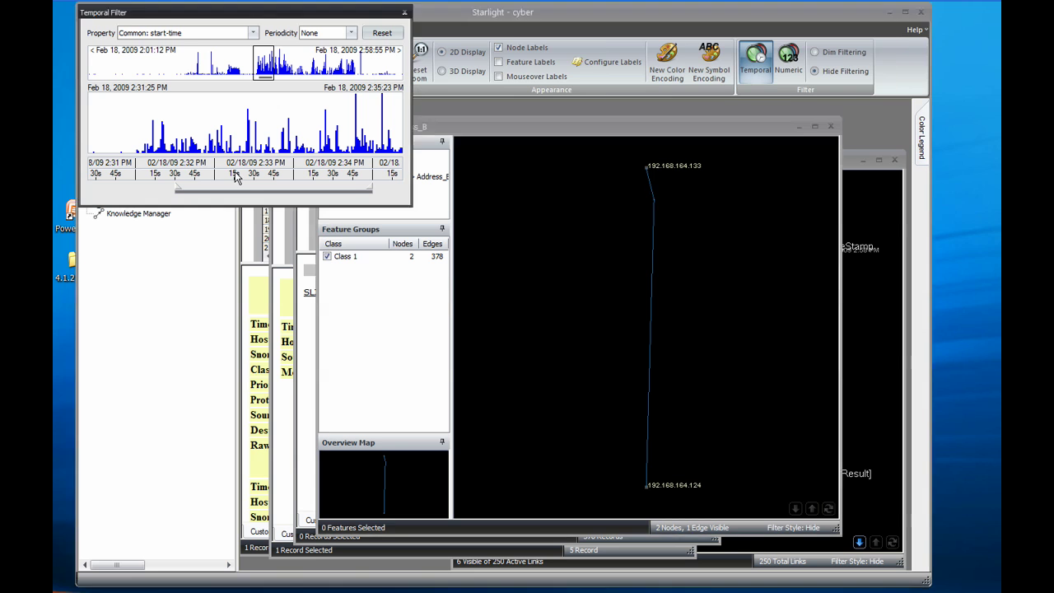
scroll(234, 177, "down", 4)
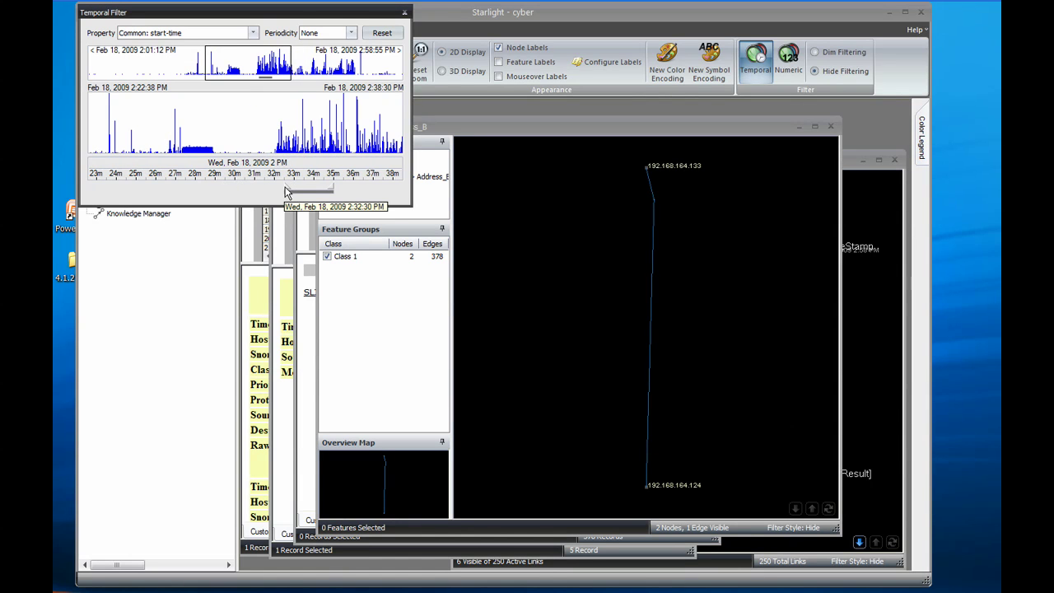
left_click_drag(287, 189, 175, 191)
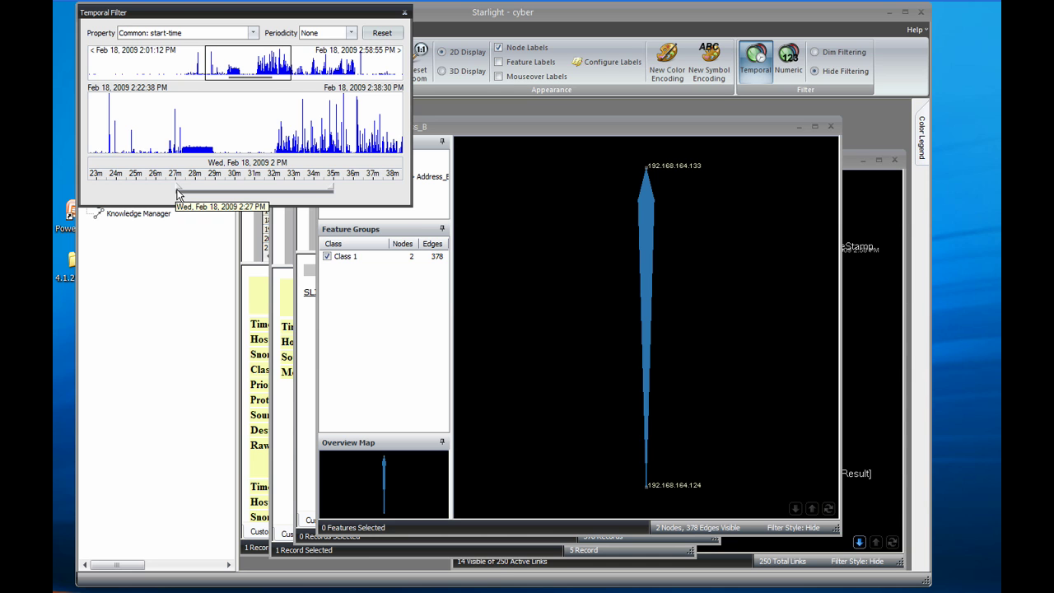
left_click(922, 132)
left_click(819, 162)
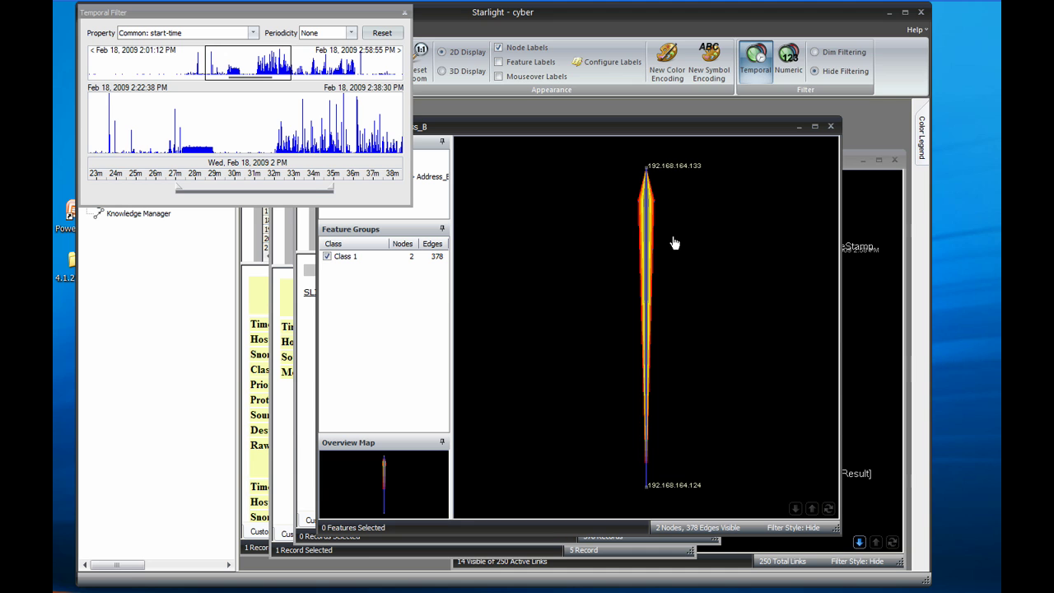
left_click(404, 13)
left_click(163, 30)
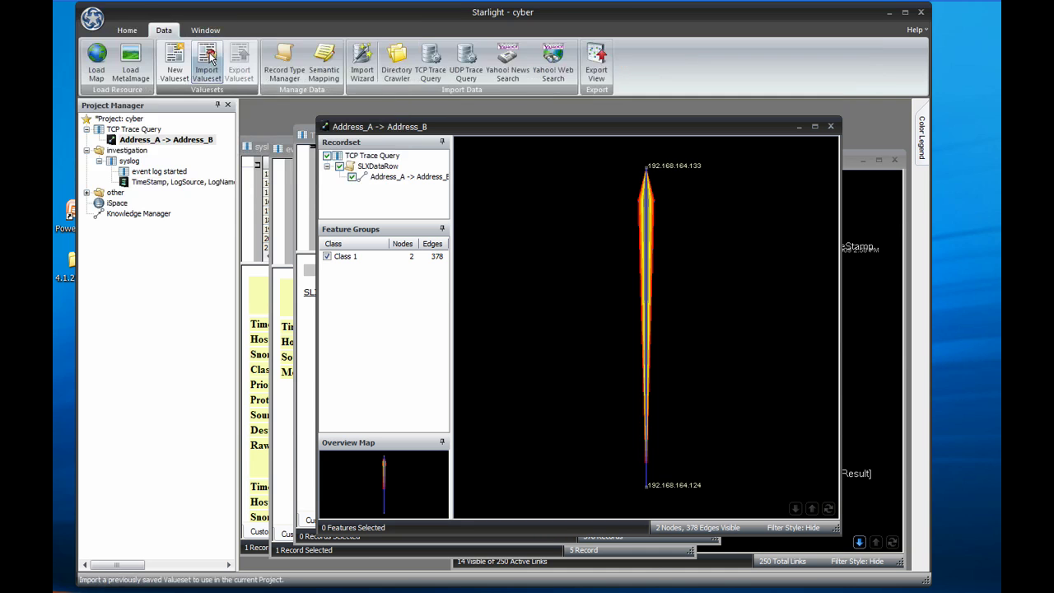
left_click(430, 69)
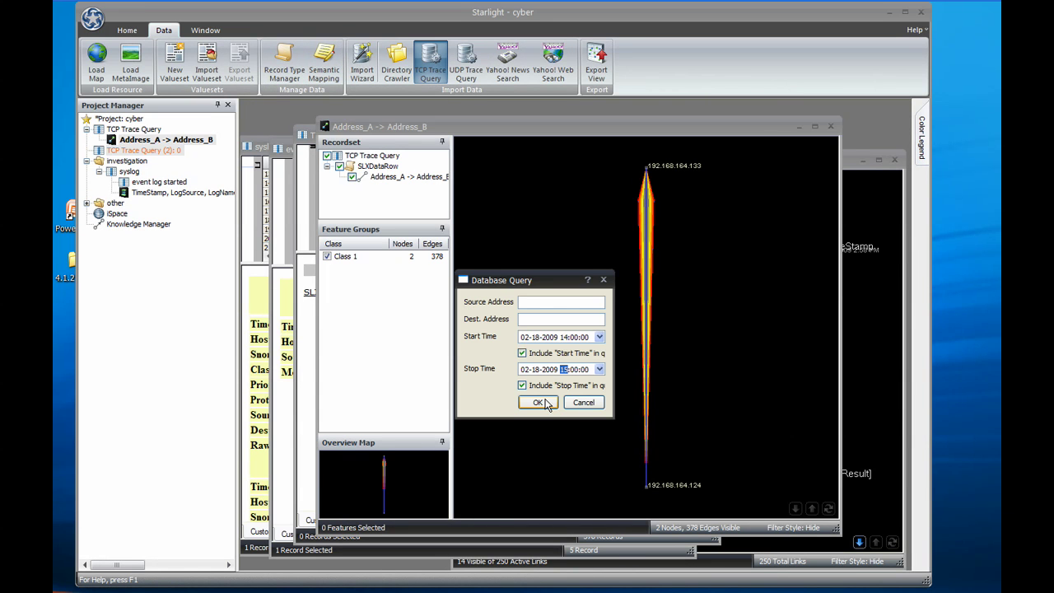
left_click(546, 403)
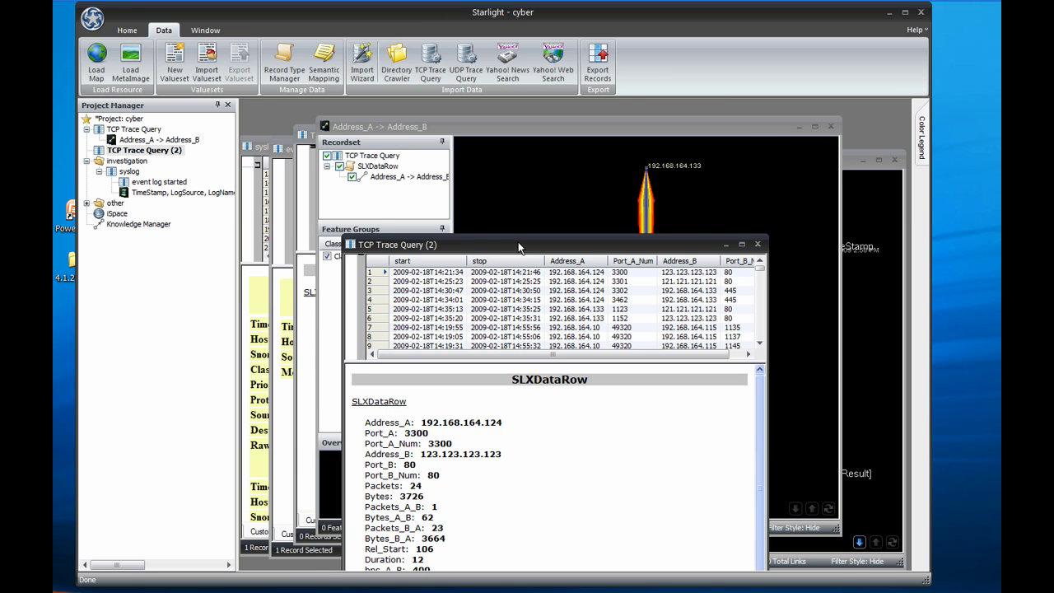
left_click_drag(518, 249, 500, 151)
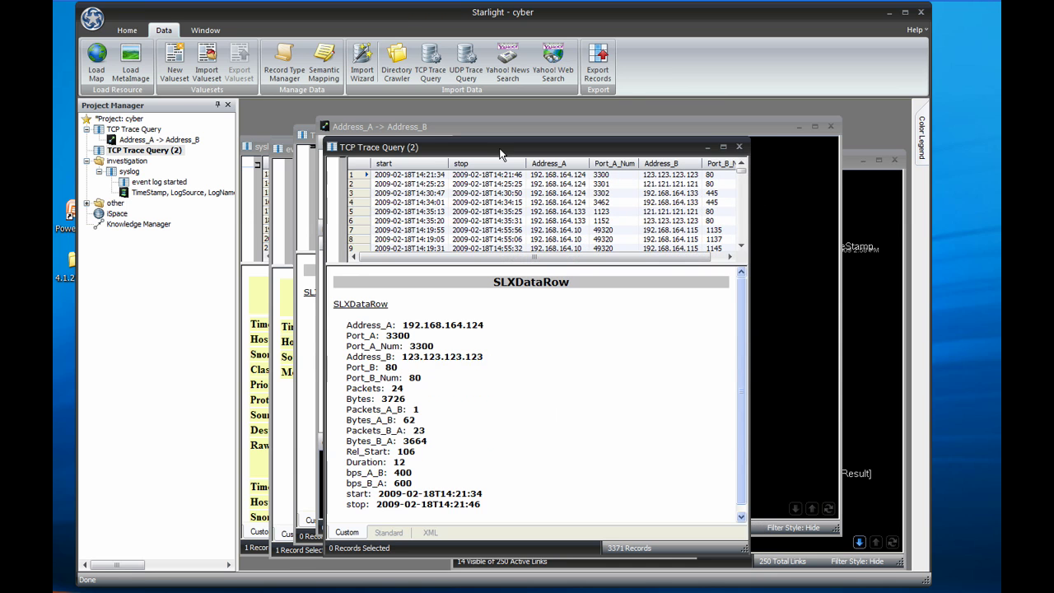
left_click(123, 31)
left_click(227, 70)
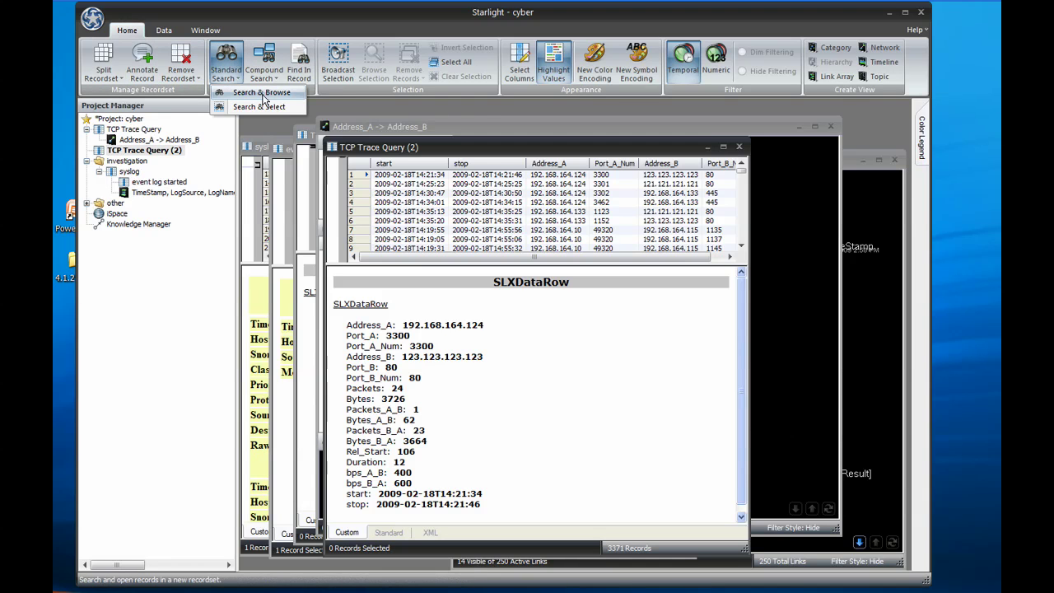
Search the new records for 192.168.164.124 and 192.168.164.133, placing the 574 results under TCP Trace Query
left_click(264, 106)
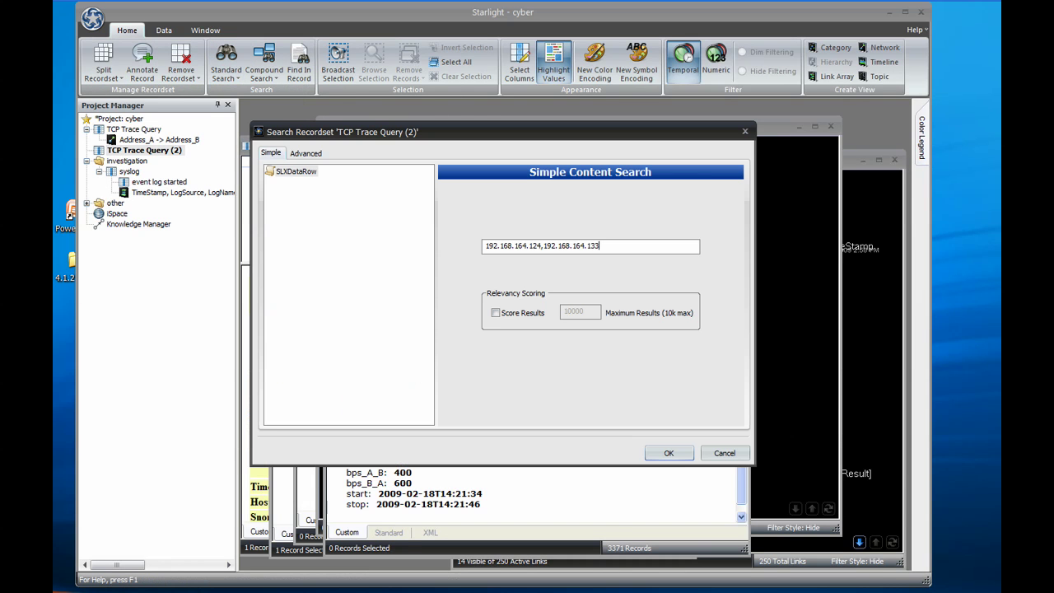
left_click(669, 453)
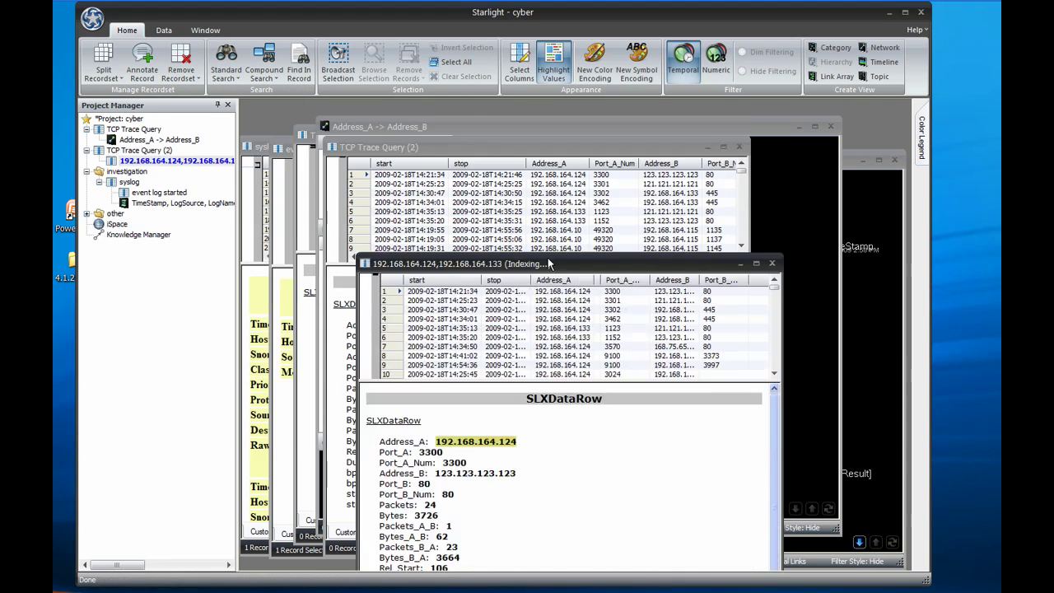
left_click_drag(548, 264, 541, 146)
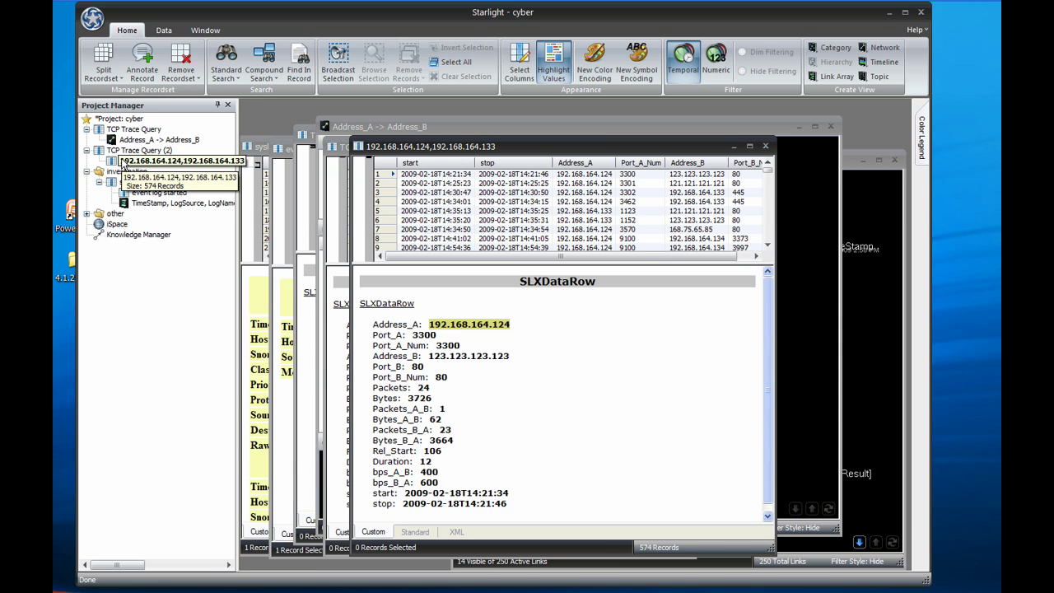
left_click_drag(129, 136, 130, 135)
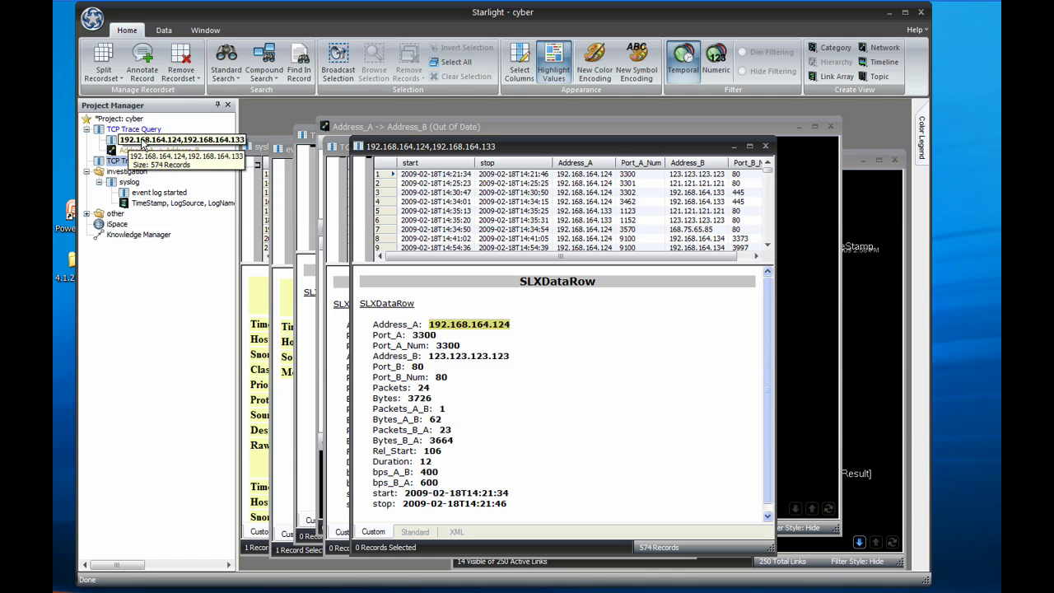
Rebuild the Address_A -> Address_B network and extend its time window to 2:24:30 PM, showing 50 nodes
left_click(147, 151)
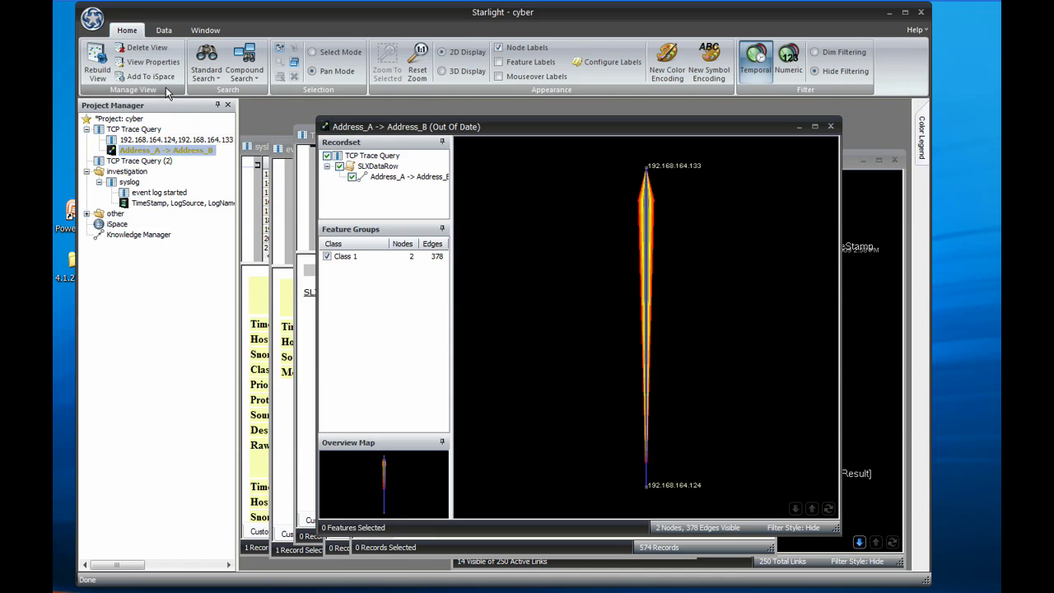
left_click(97, 61)
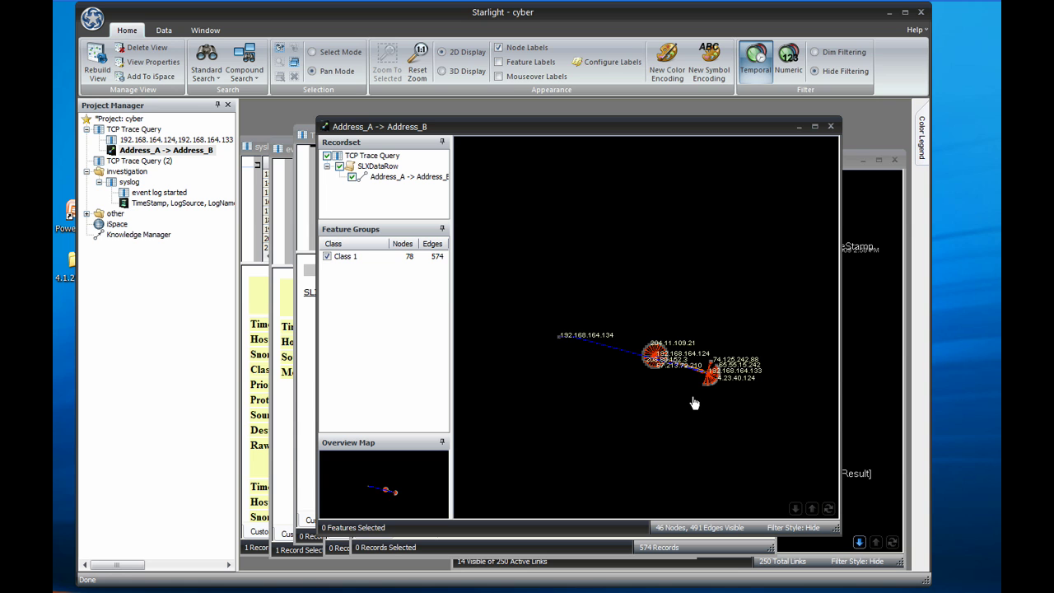
left_click(756, 60)
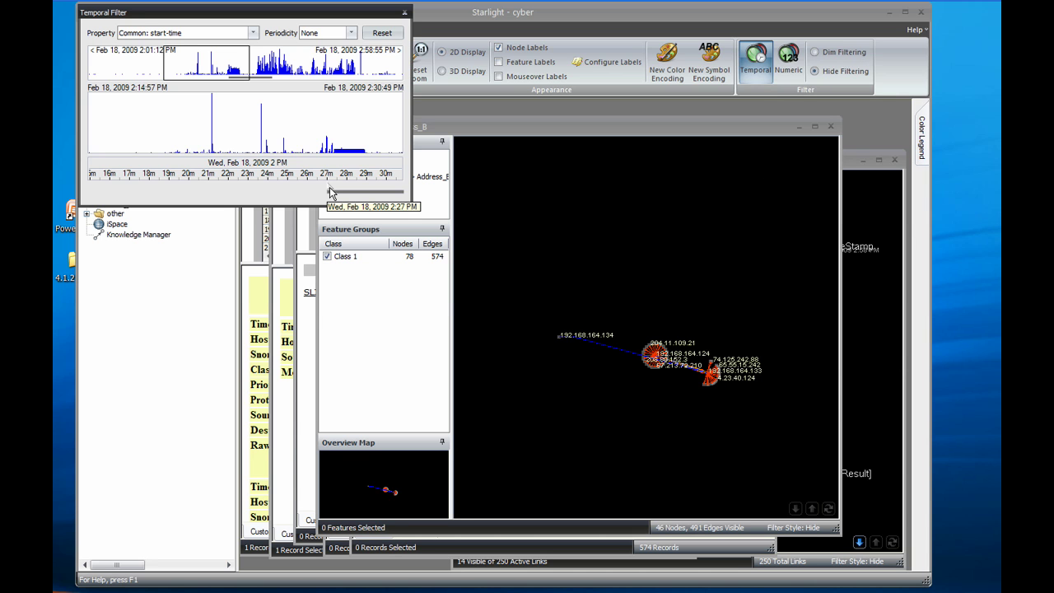
left_click_drag(330, 192, 278, 191)
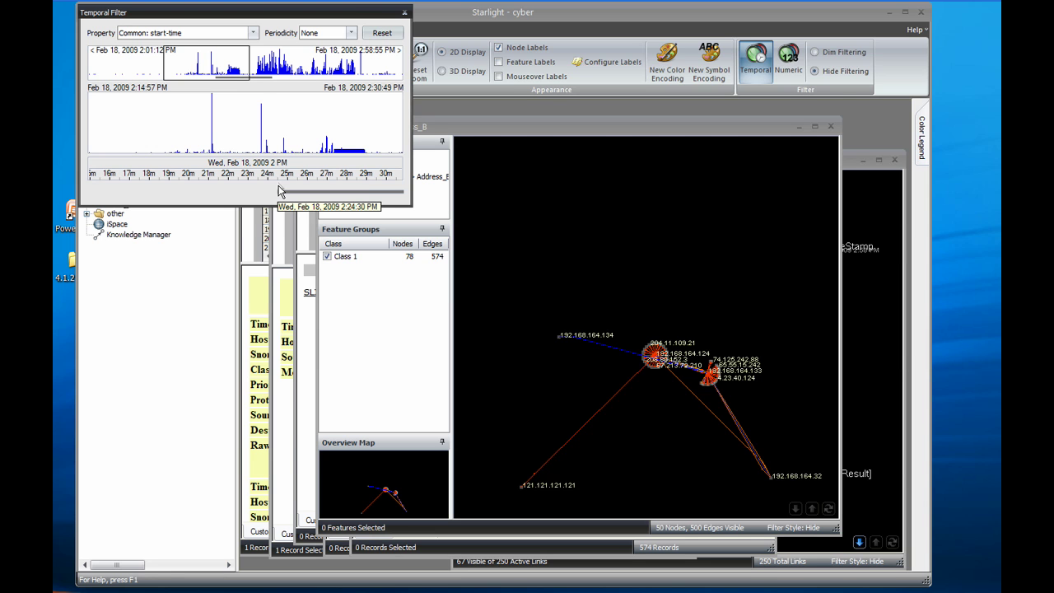
Inspect the link to 121.121.121.121, then extend the time window to about 2:21 PM, showing 66 nodes
left_click(519, 478)
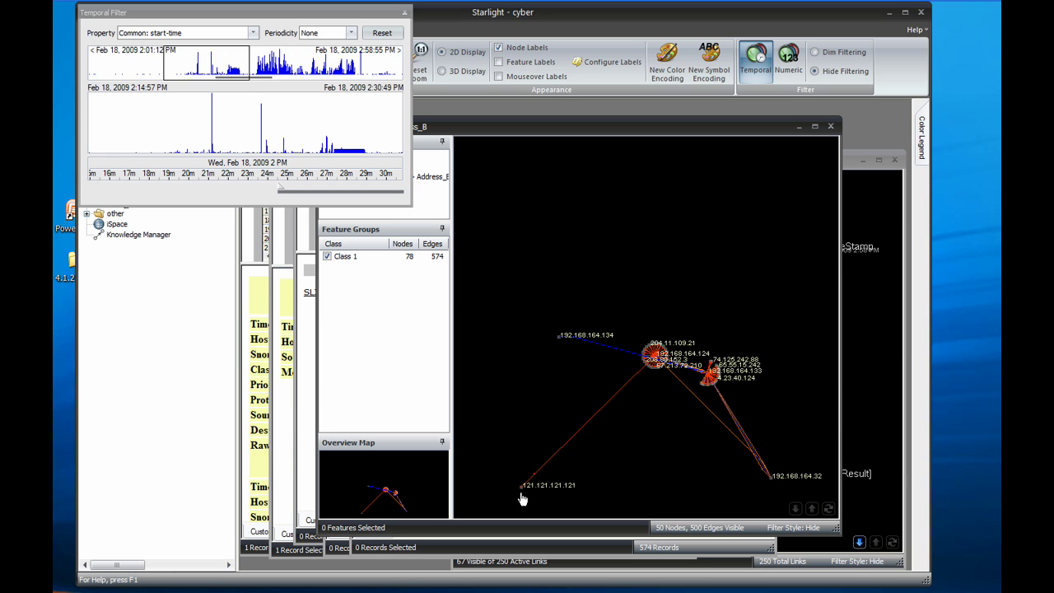
double_click(550, 460)
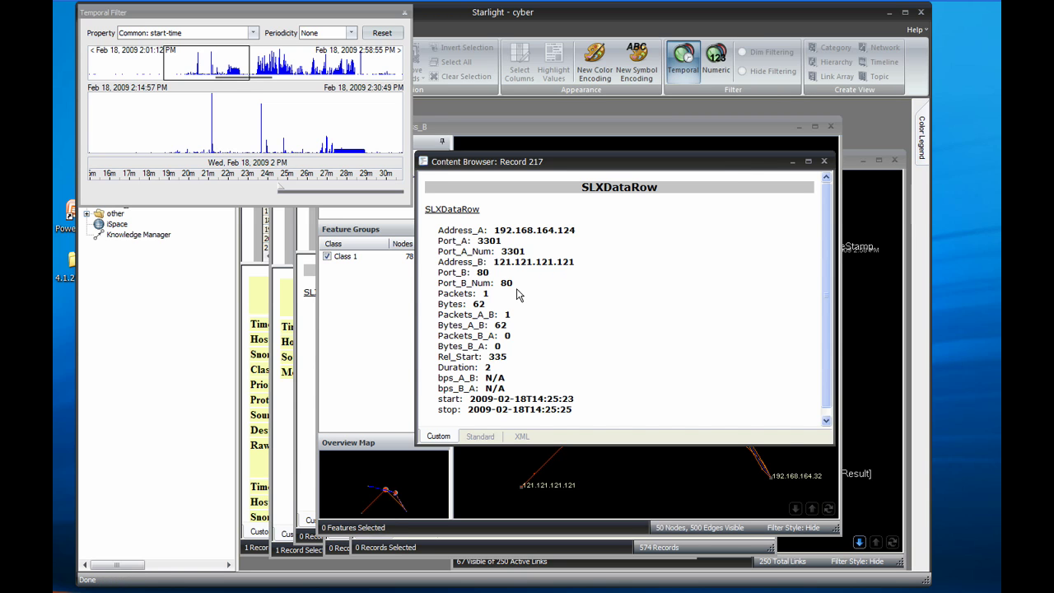
left_click(824, 161)
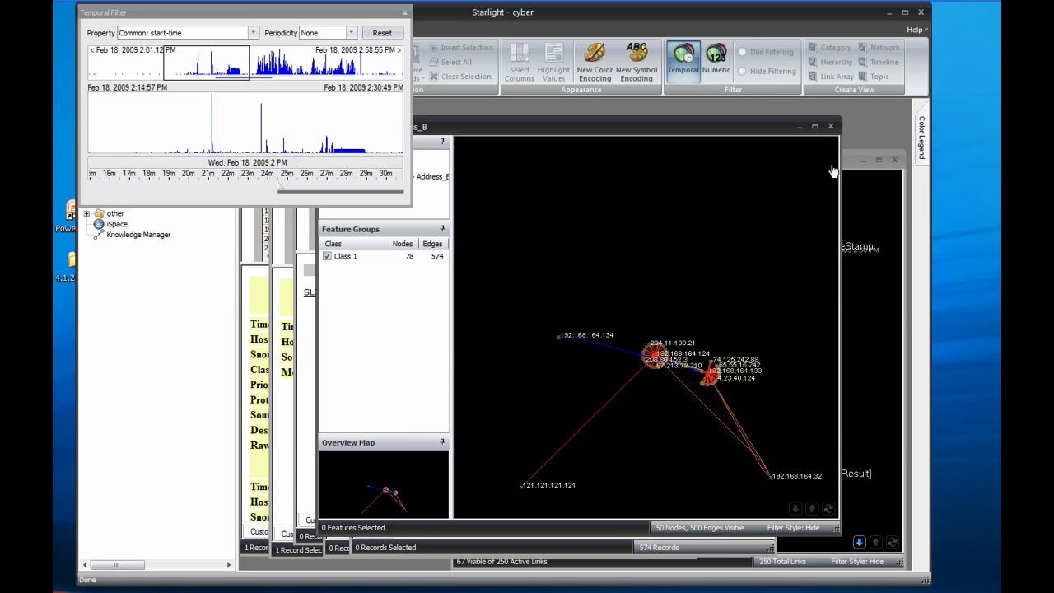
left_click_drag(280, 191, 213, 190)
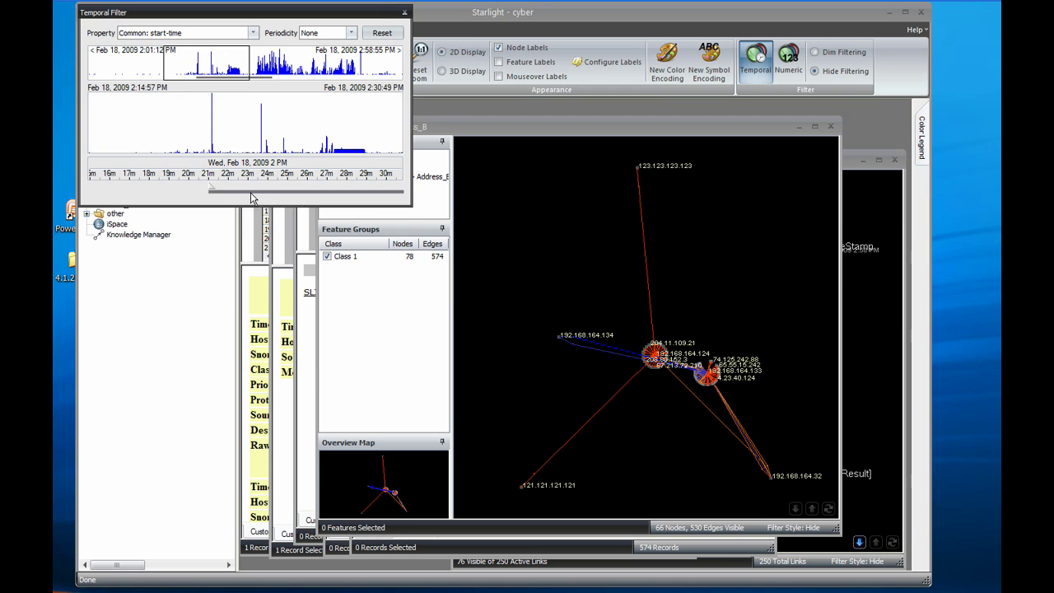
Shift the detail timeline and set its range to 2:32:52–2:36:50 PM, showing 78 nodes and 555 edges
left_click(589, 233)
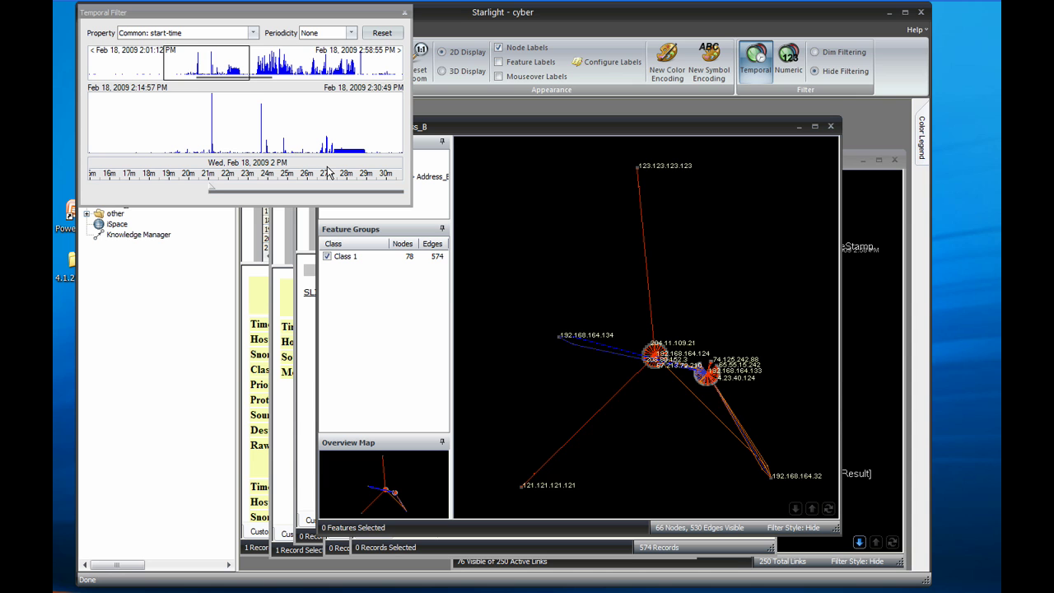
left_click_drag(370, 172, 165, 168)
left_click_drag(277, 191, 301, 190)
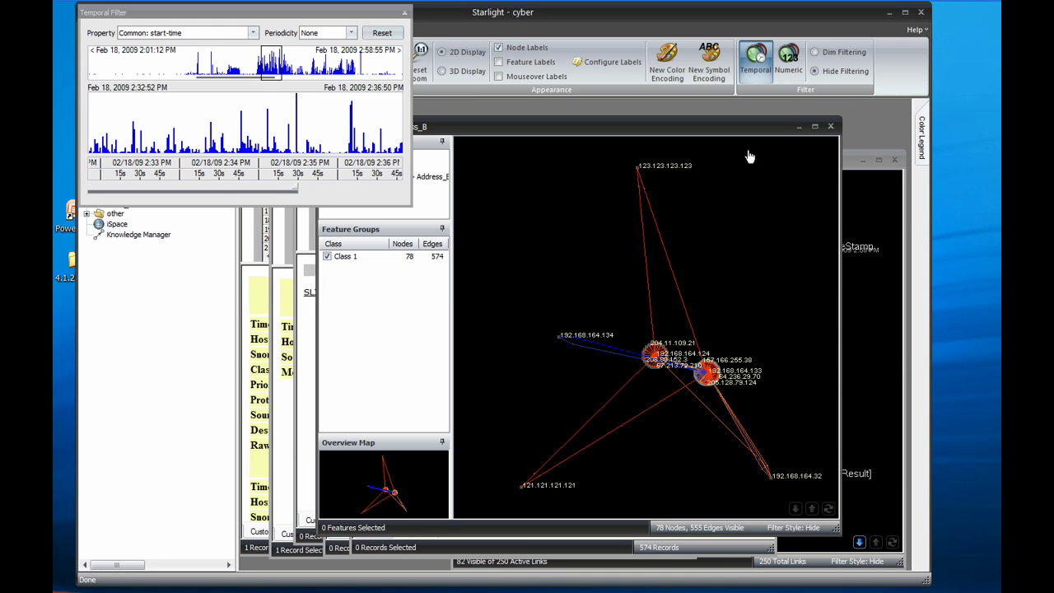
Colour links by Bytes_A_B and confirm the red 123.123.123.123 link carries 212364 bytes
left_click(923, 138)
left_click(818, 119)
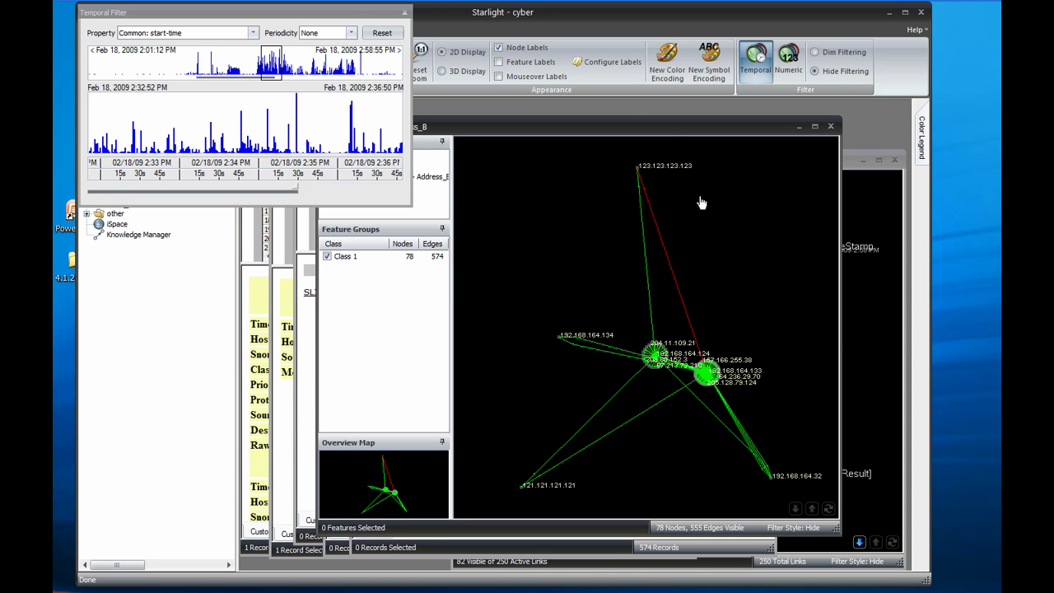
double_click(664, 249)
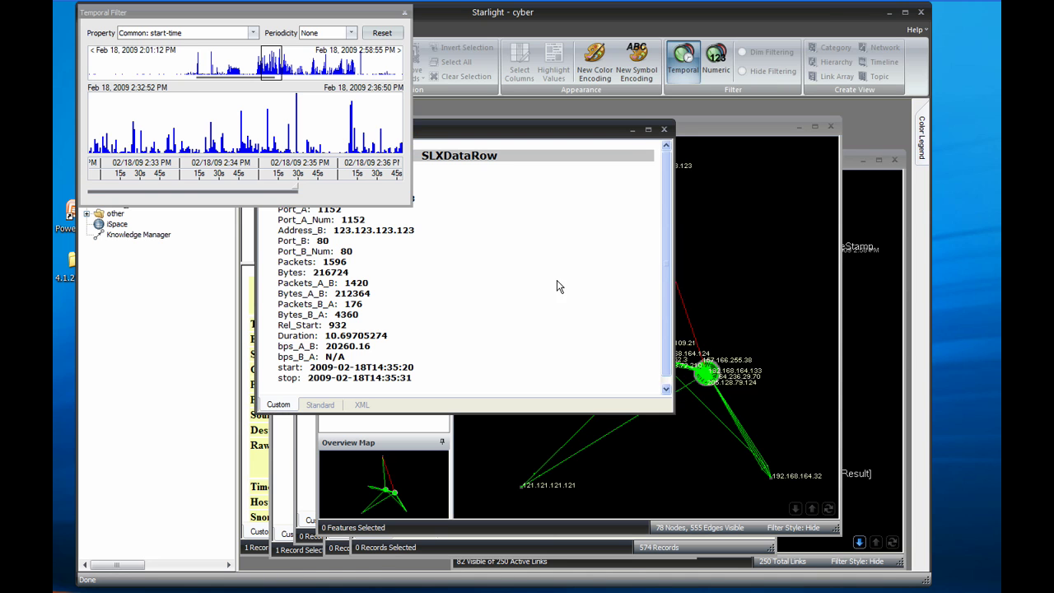
left_click_drag(375, 295, 342, 293)
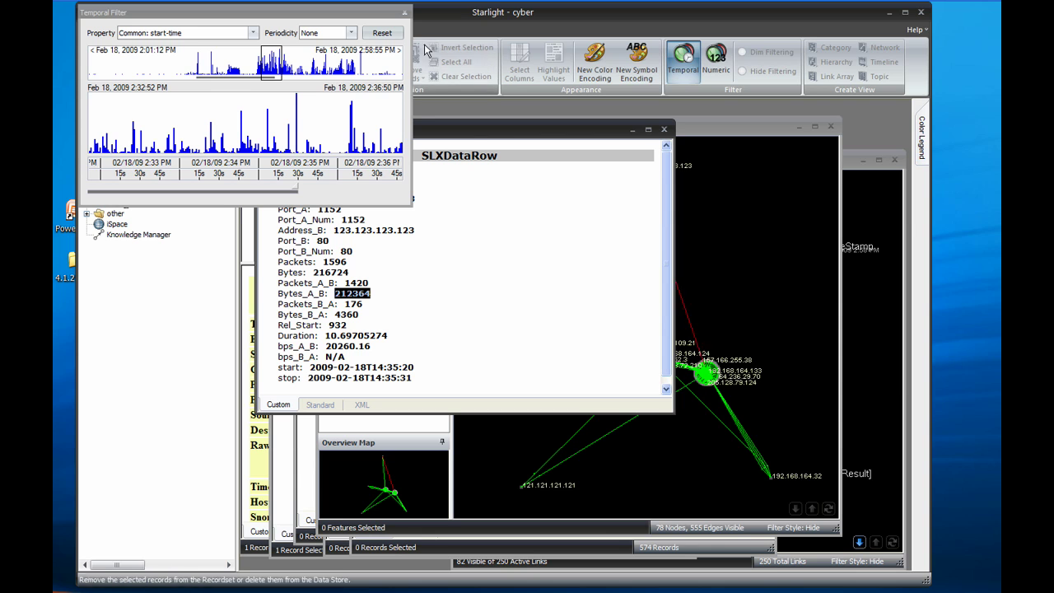
left_click(404, 14)
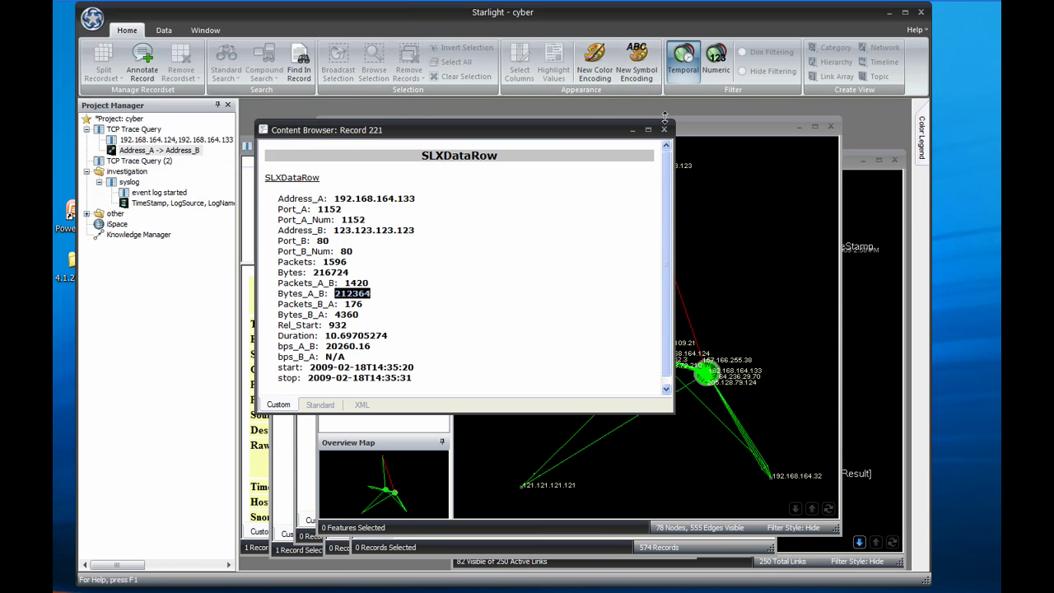
left_click(664, 129)
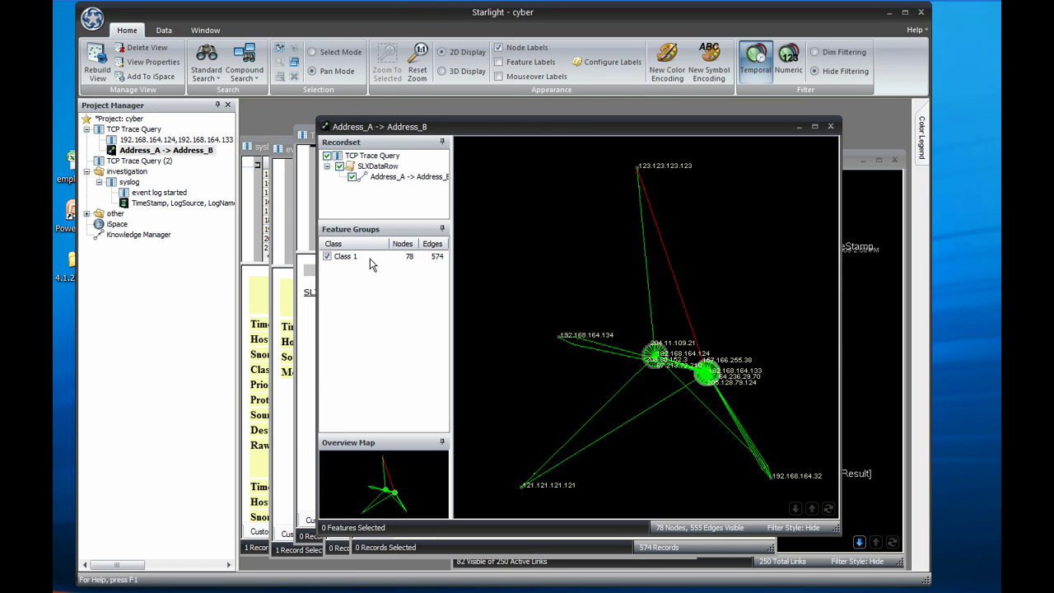
Import employees.csv through the Import Data Wizard, yielding 1012 employee records
left_click_drag(71, 162, 212, 231)
left_click(582, 467)
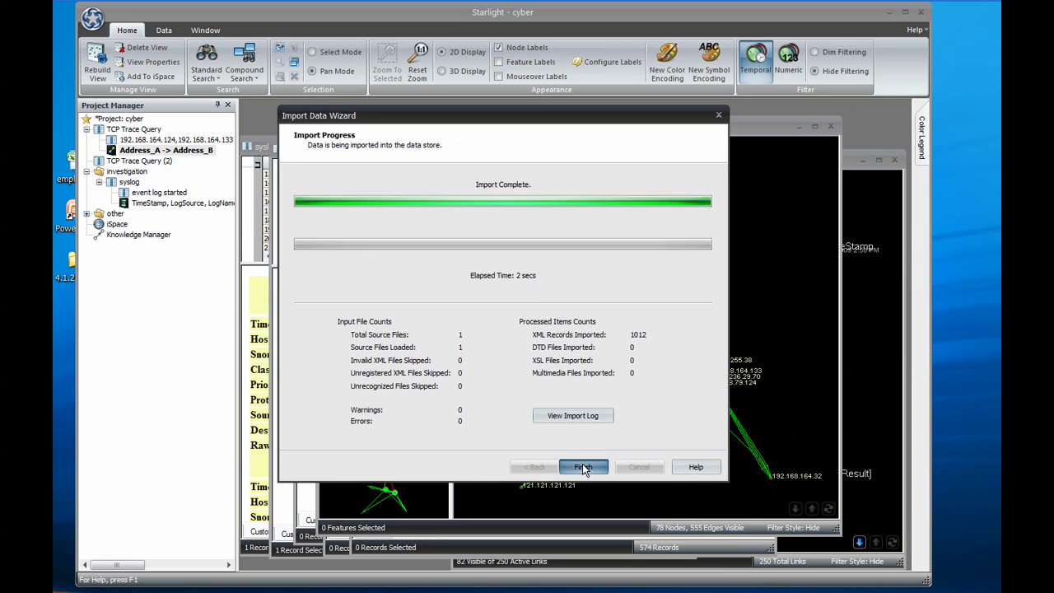
left_click(582, 467)
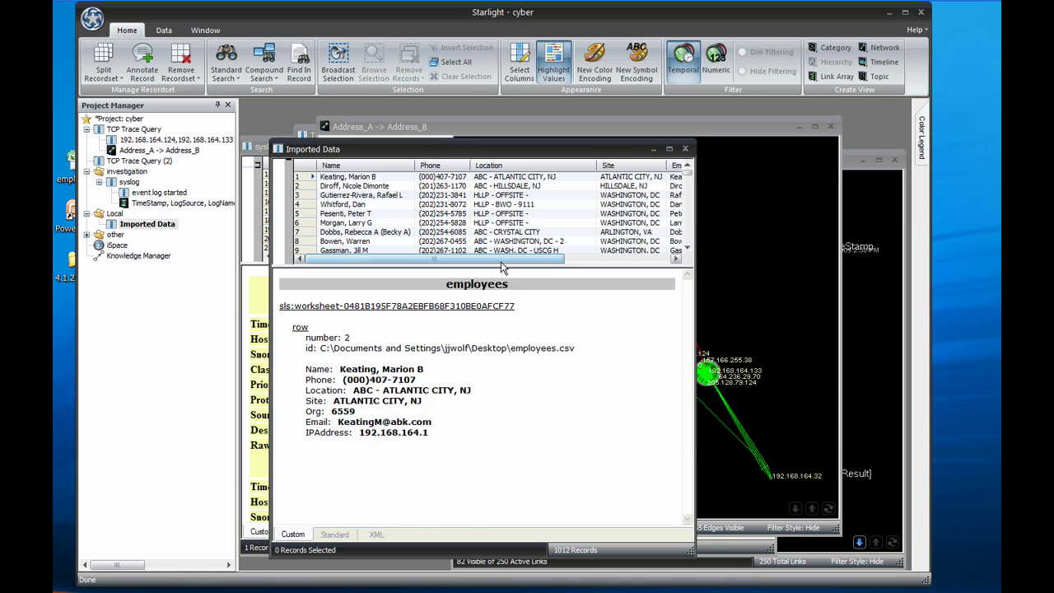
Save the Address_A -> Address_B links into 123.123.123.123 as Selected Records and open them as Network 2
left_click(607, 126)
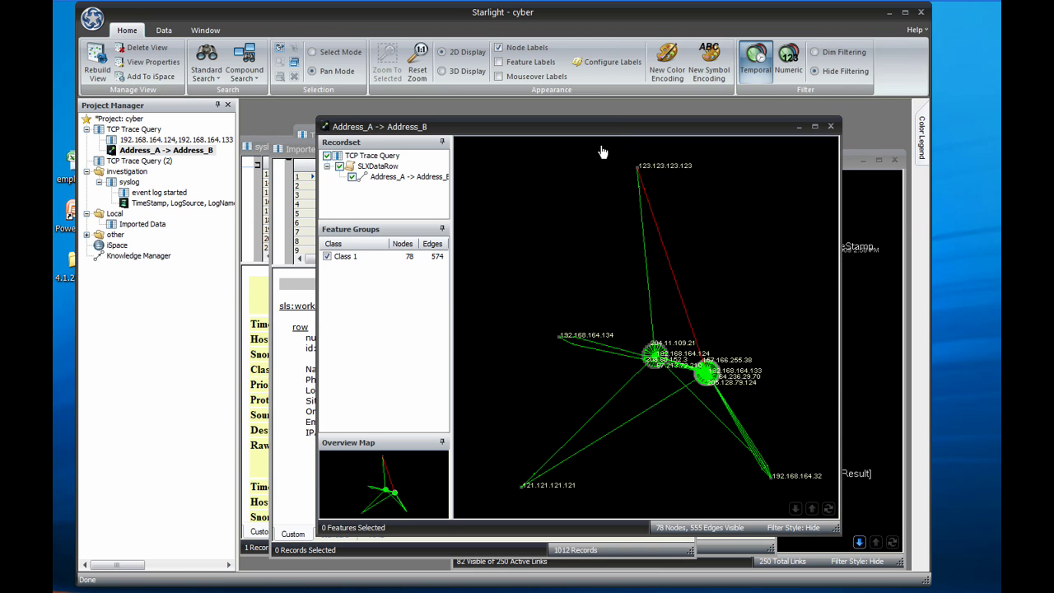
left_click_drag(652, 165, 660, 180)
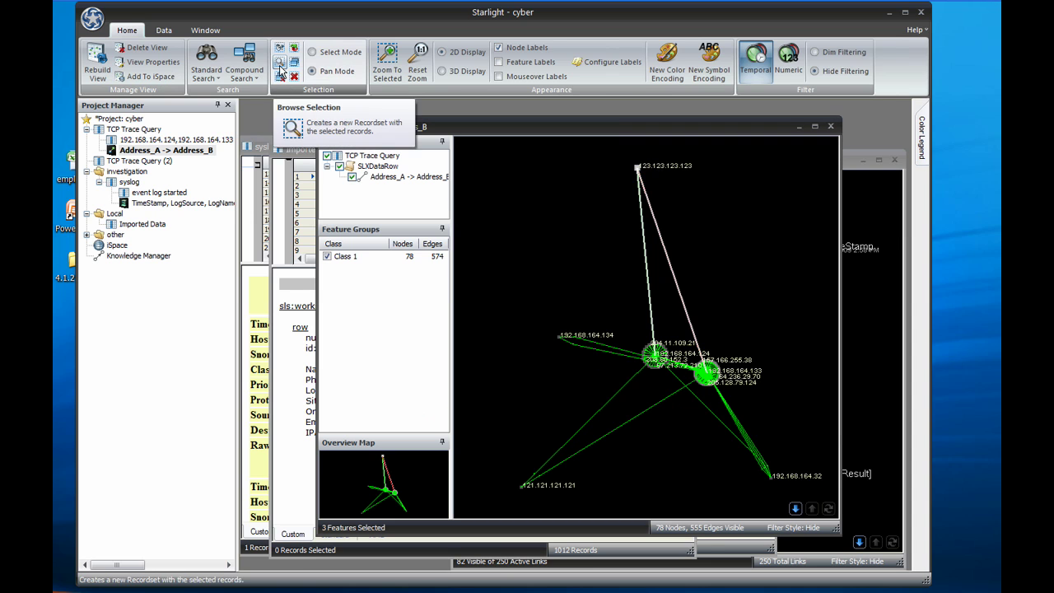
left_click(280, 70)
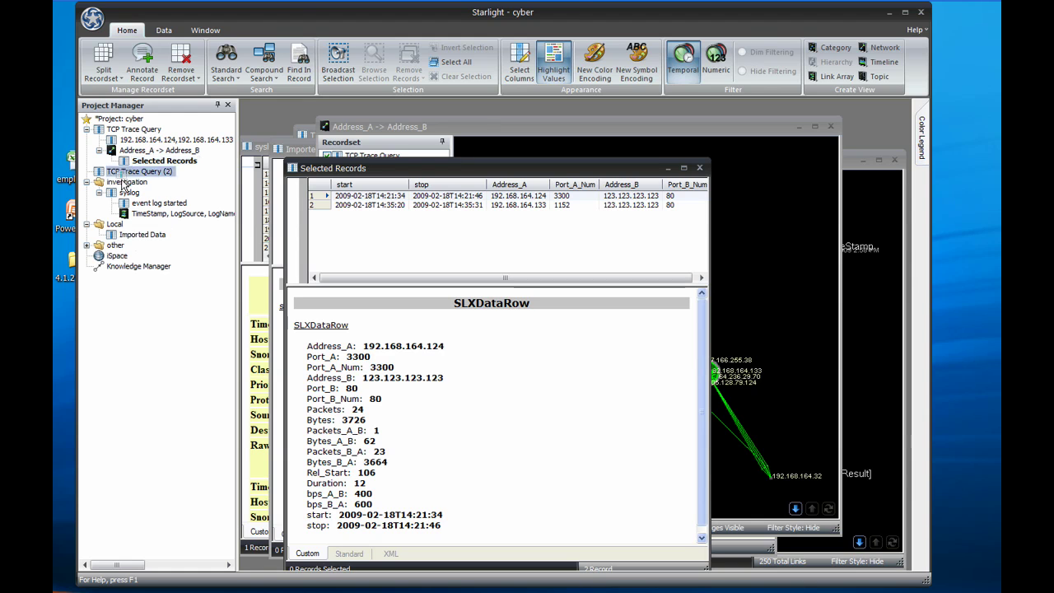
left_click(134, 267)
double_click(134, 267)
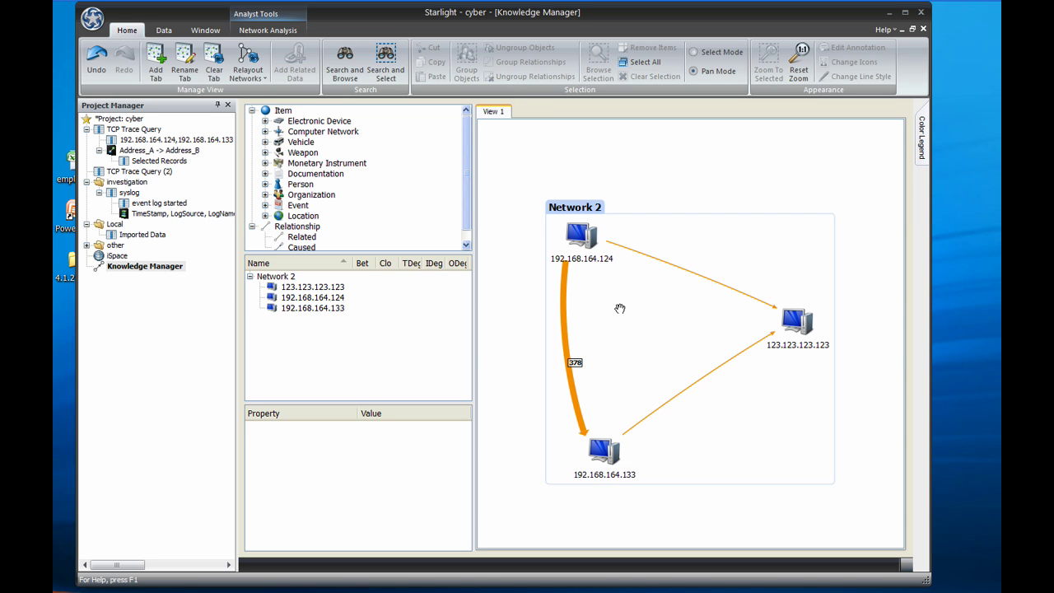
Add all data related to hosts 192.168.164.124 and 192.168.164.133 to Network 2
left_click(595, 247)
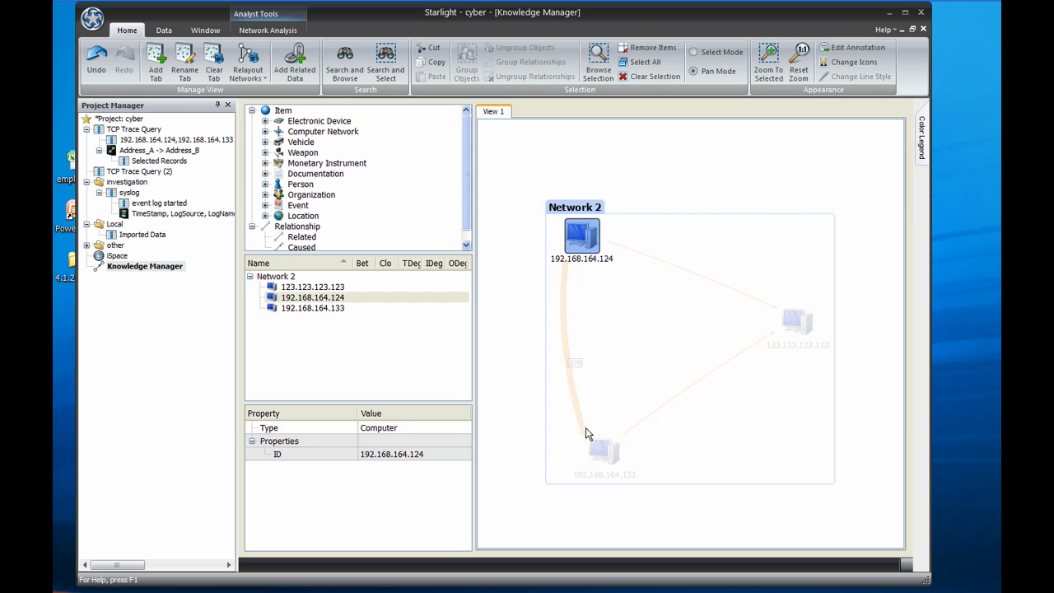
left_click(606, 448, "ctrl")
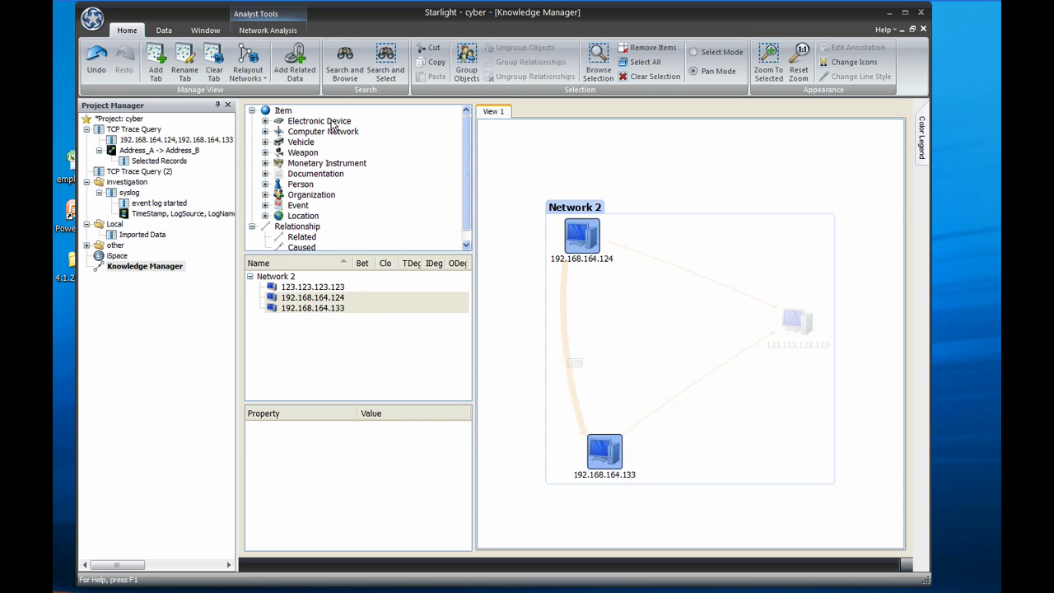
left_click(290, 72)
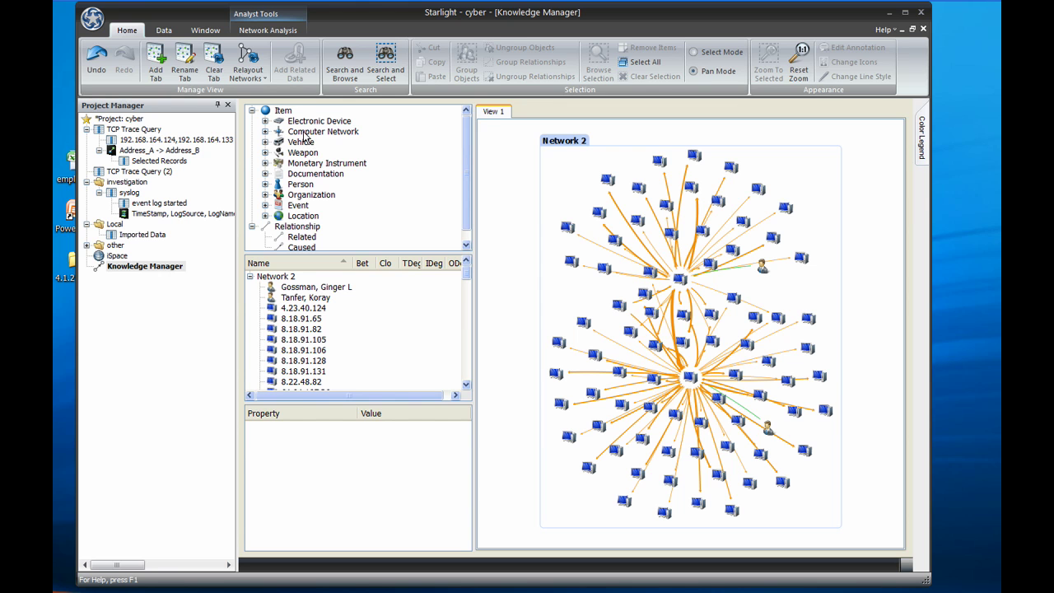
Rank Network 2 by degree centrality and sort the host list by in-degree (IDeg)
left_click(268, 30)
left_click(220, 72)
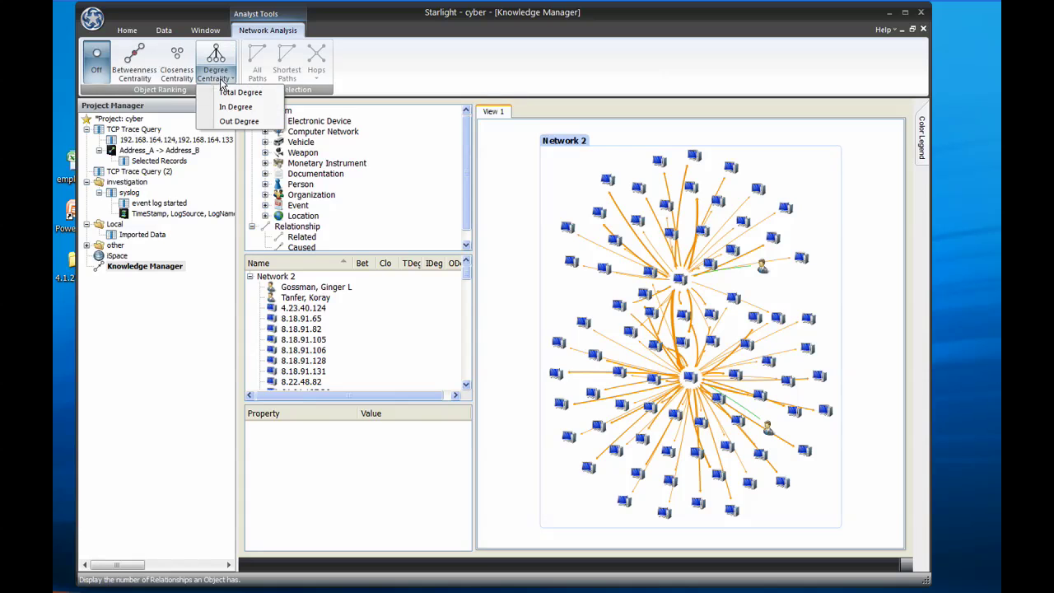
left_click(232, 107)
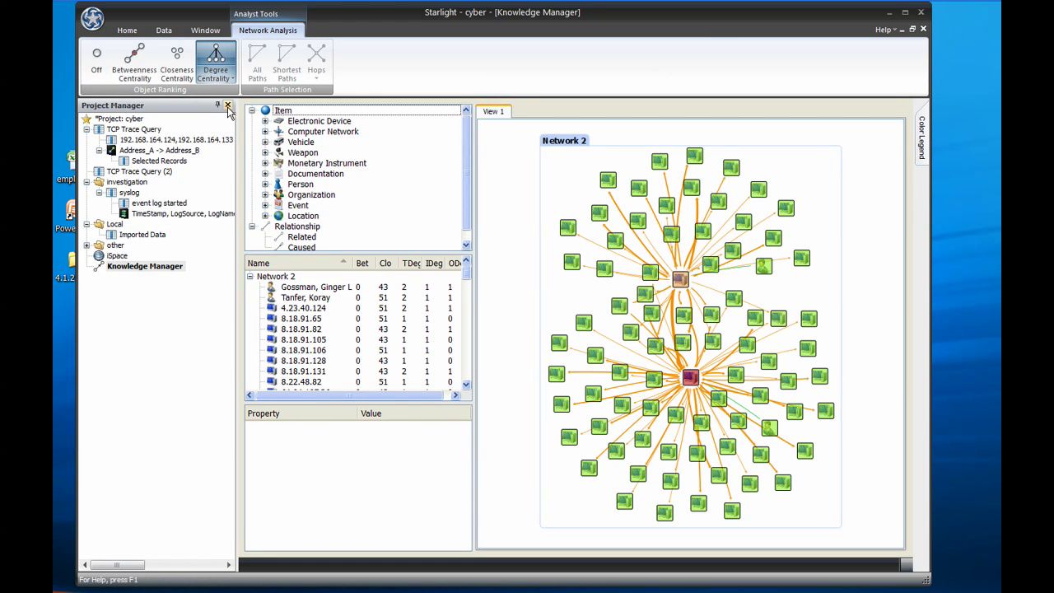
left_click(436, 264)
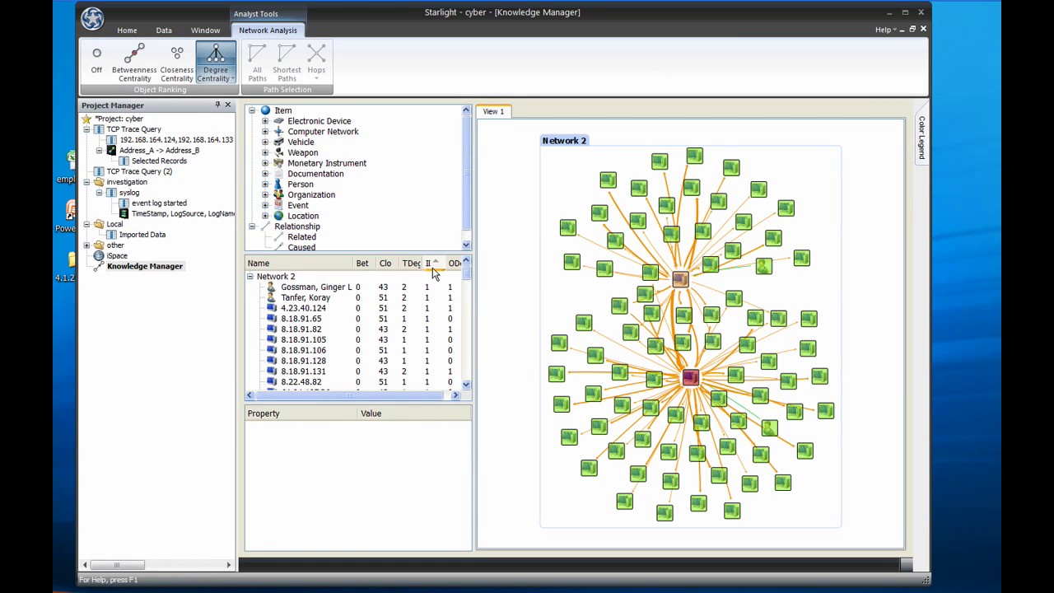
Delete the low in-degree hosts from 4.23.40.124 down to 209.73.188.78
left_click(317, 307)
scroll(320, 310, "down", 10)
scroll(319, 311, "down", 3)
scroll(319, 311, "up", 2)
left_click(313, 330, "shift")
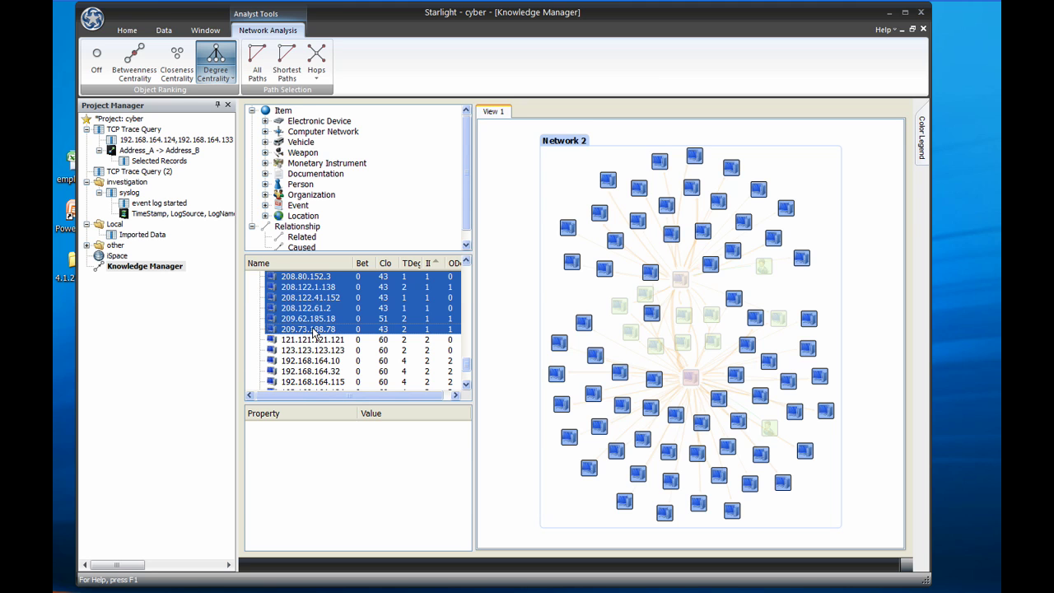
key("Delete")
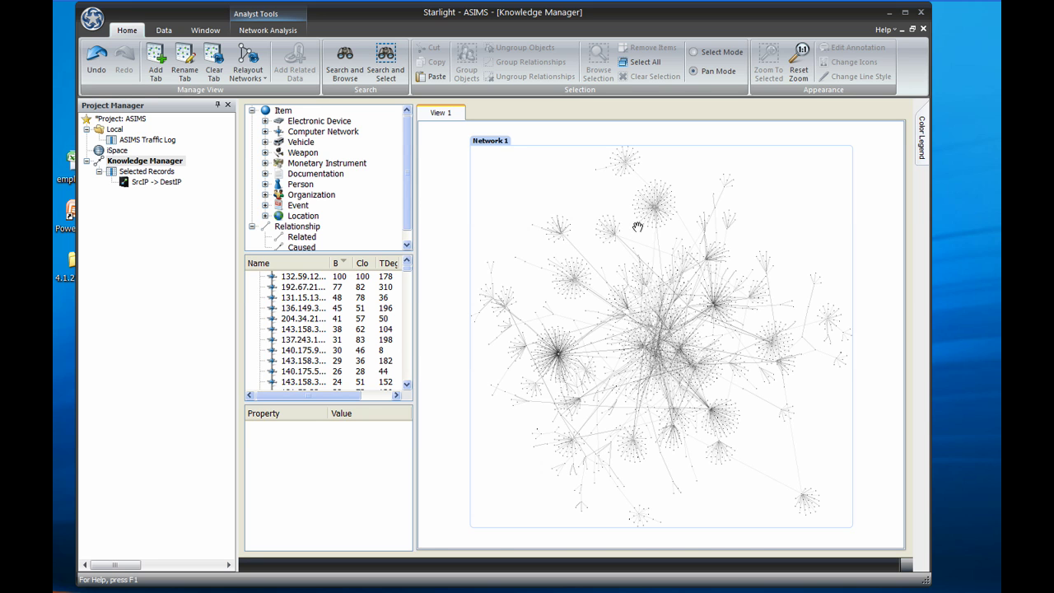
scroll(676, 341, "up", 4)
scroll(676, 342, "up", 3)
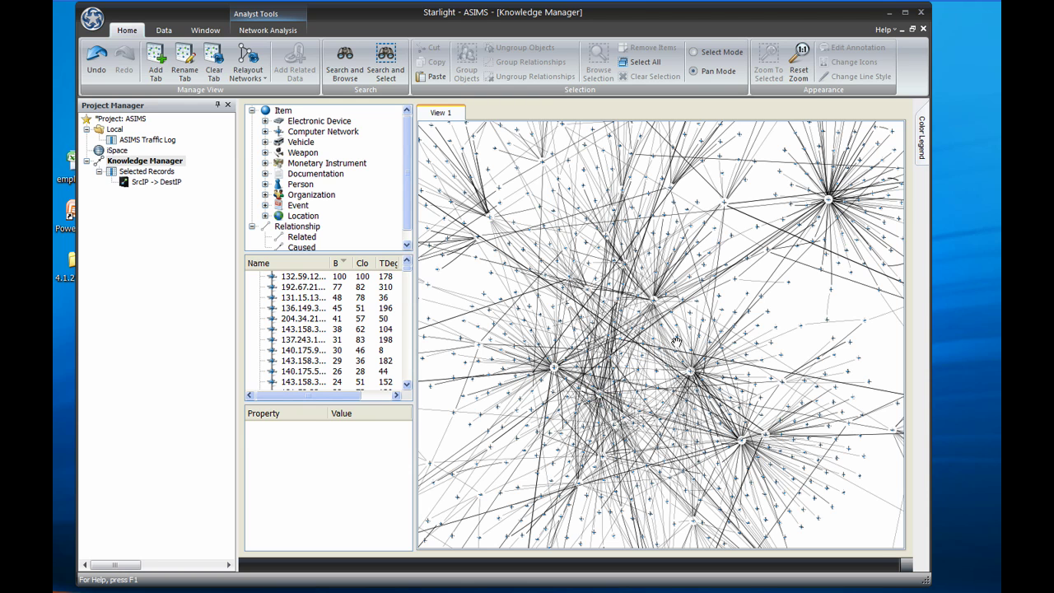
scroll(671, 329, "down", 6)
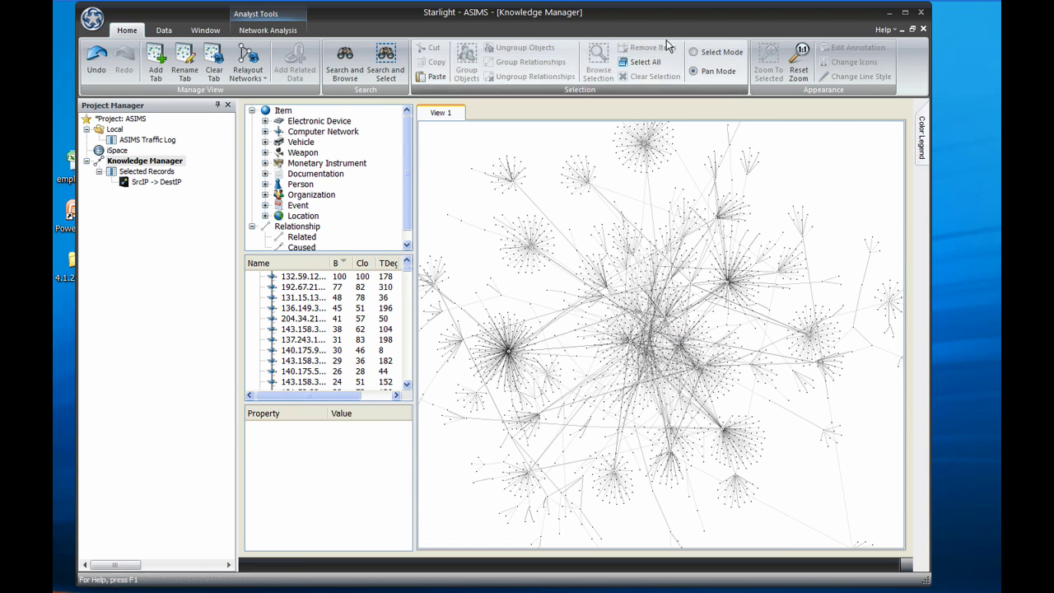
Rank Network 1 by betweenness centrality and find shortest paths among the top five hosts, led by 132.59.120.11
left_click(268, 29)
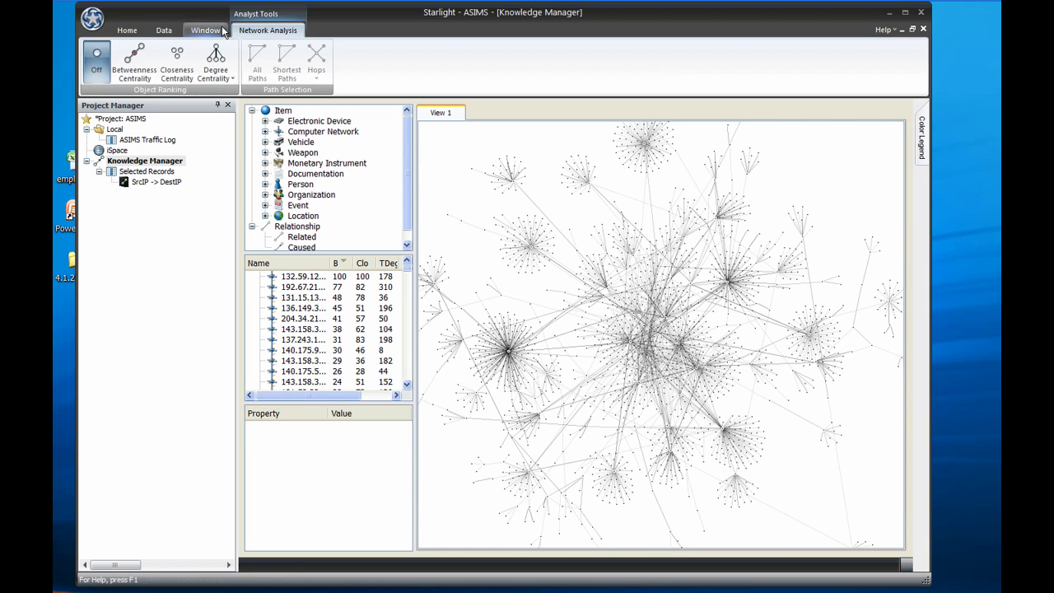
left_click(142, 58)
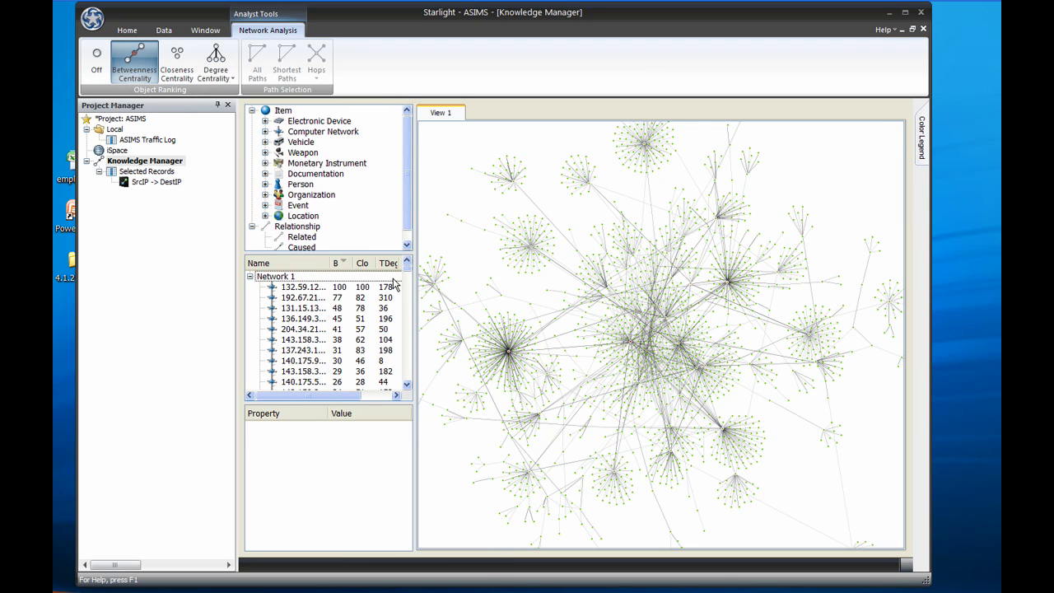
left_click(315, 290)
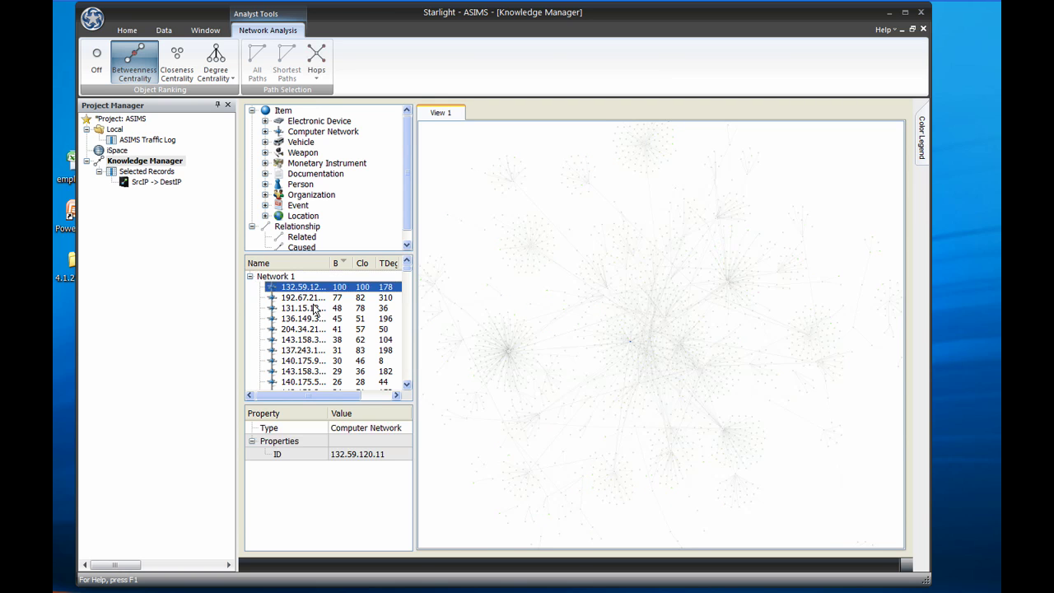
left_click(314, 331, "shift")
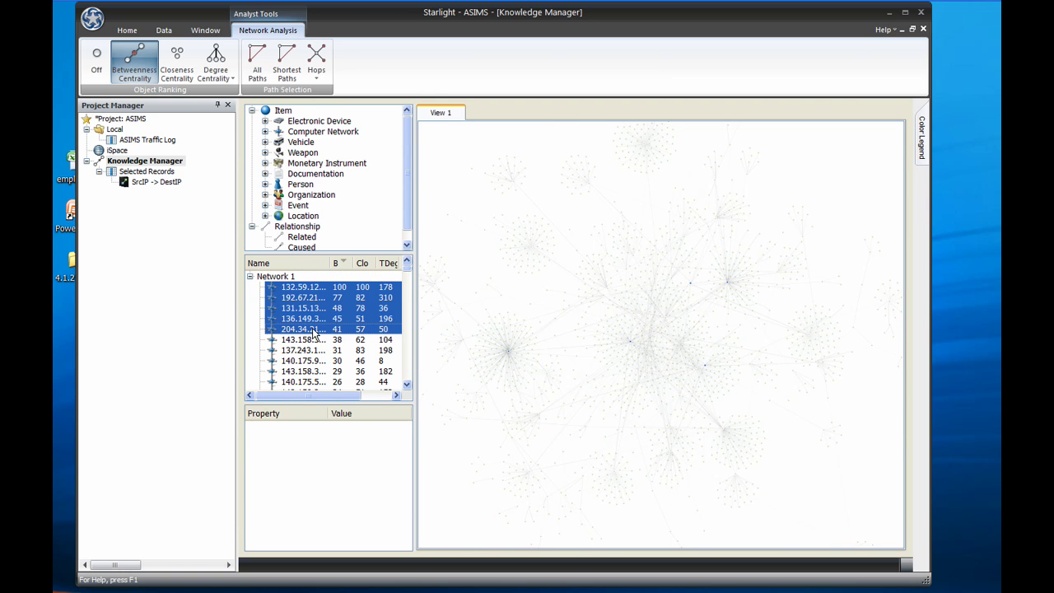
scroll(675, 350, "up", 3)
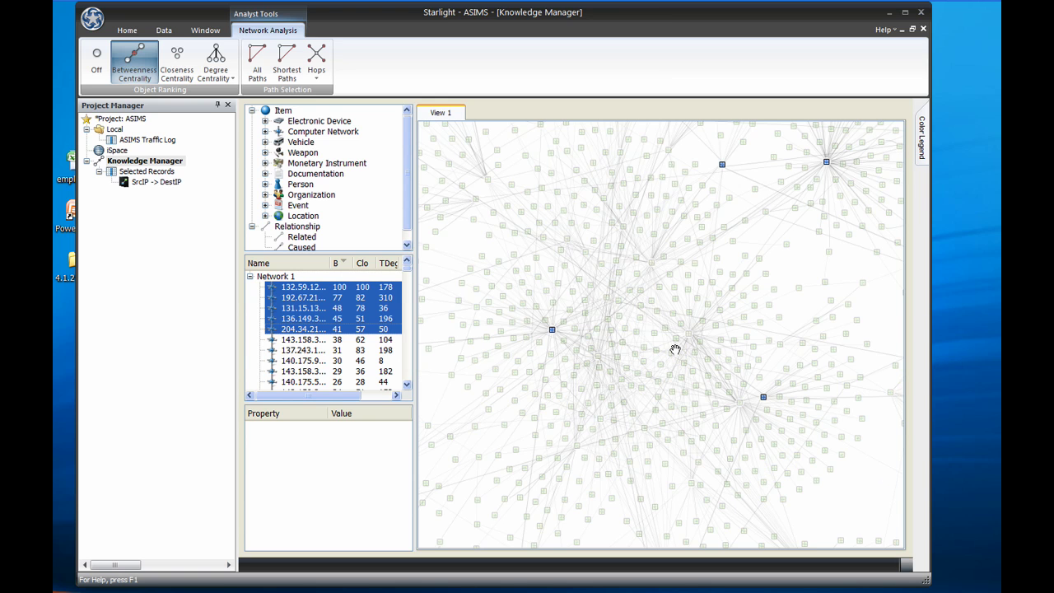
left_click(288, 64)
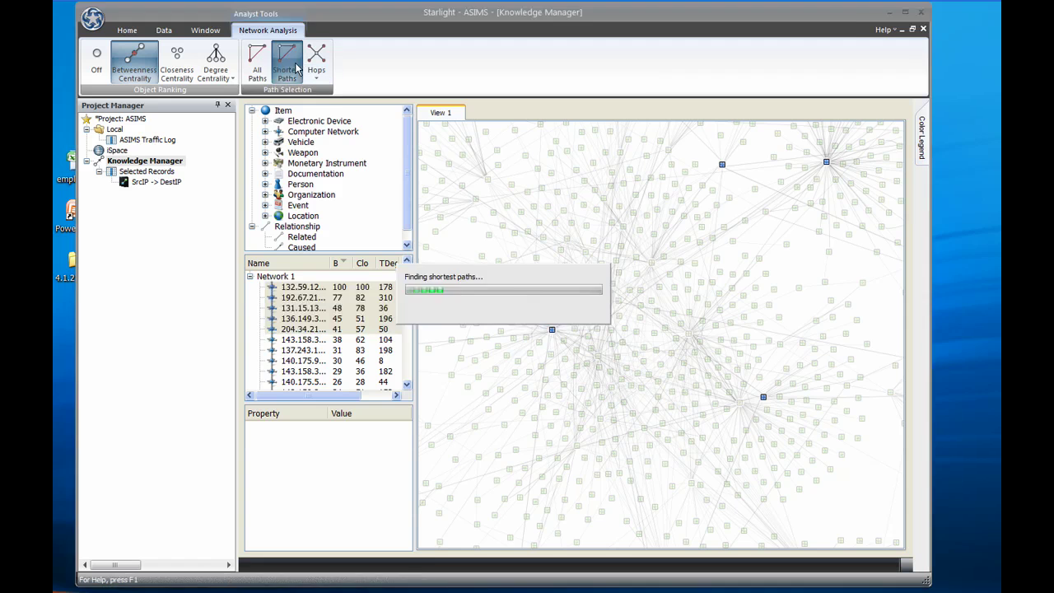